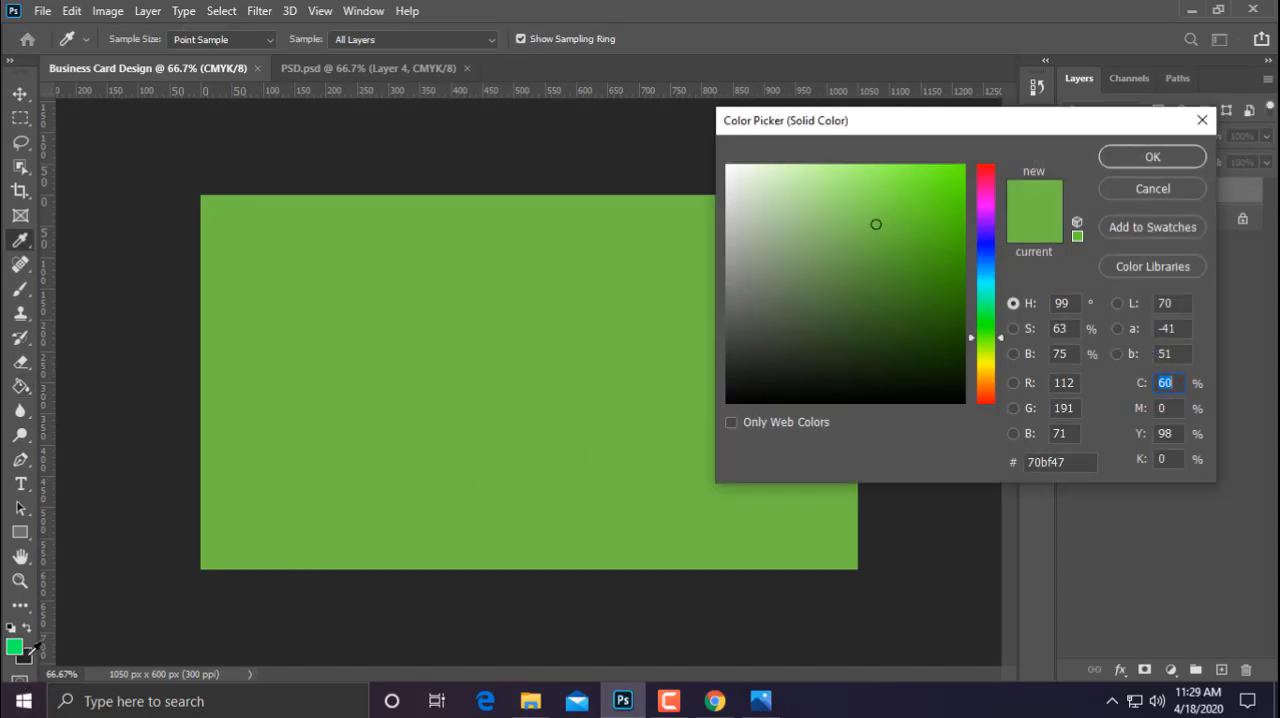
# Set the solid color fill layer to a dark near-black shade sampled from the screen and accept it
pyautogui.click(199, 563)
pyautogui.click(1153, 156)
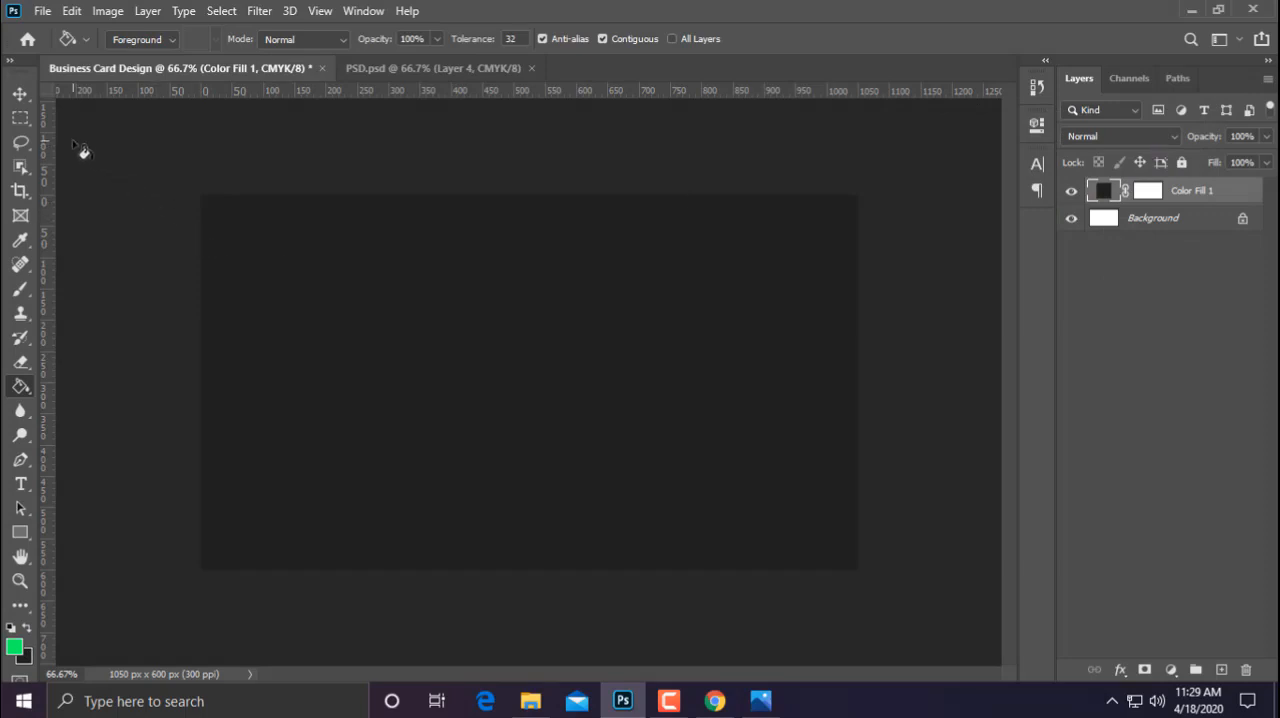
pyautogui.click(28, 96)
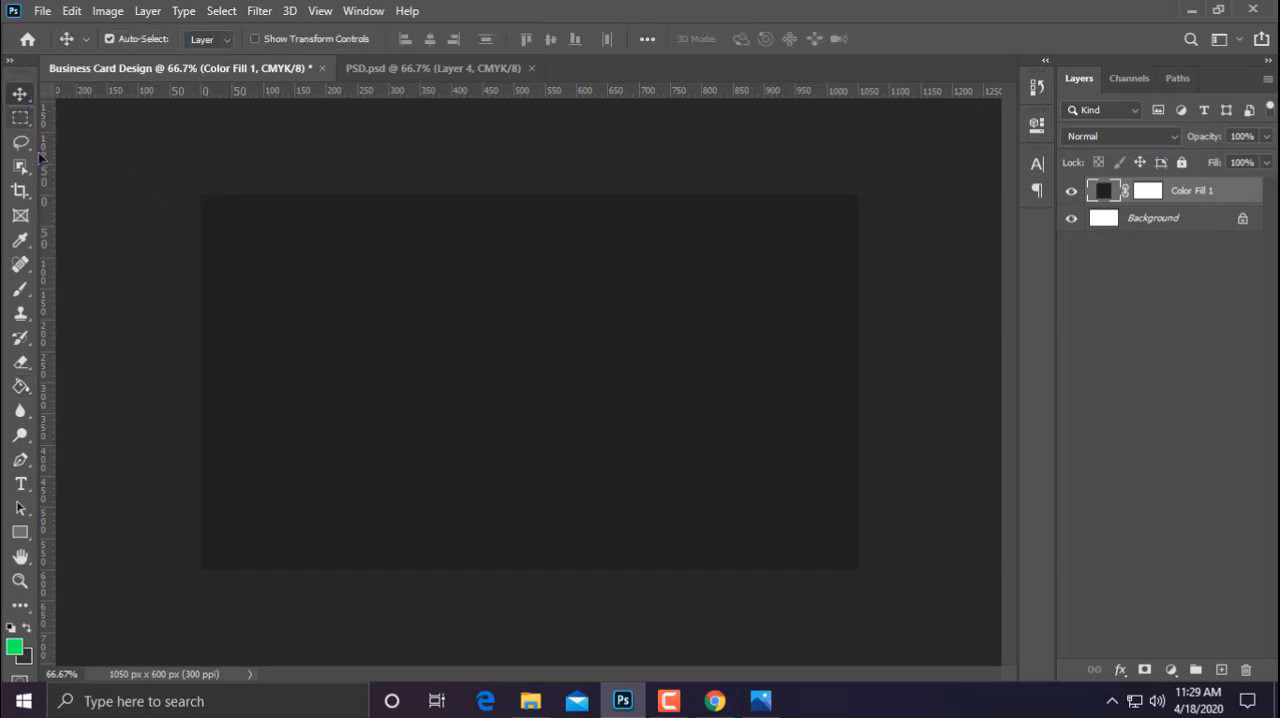
# Select a full-width horizontal band about 440 px high across the card and fill it with the dark grey background color on a new layer
pyautogui.press('m')
pyautogui.moveTo(200, 234); pyautogui.dragTo(877, 508)
pyautogui.hotkey('ctrl', ';')
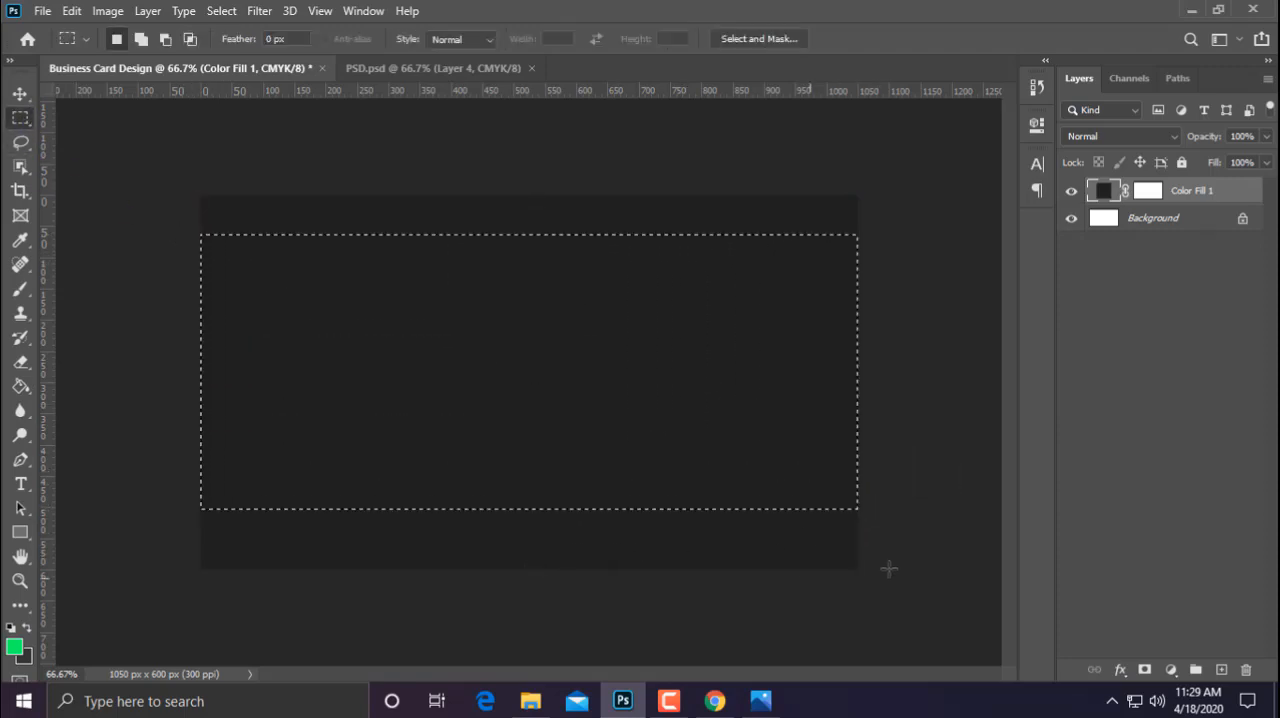
pyautogui.click(1221, 669)
pyautogui.click(20, 386)
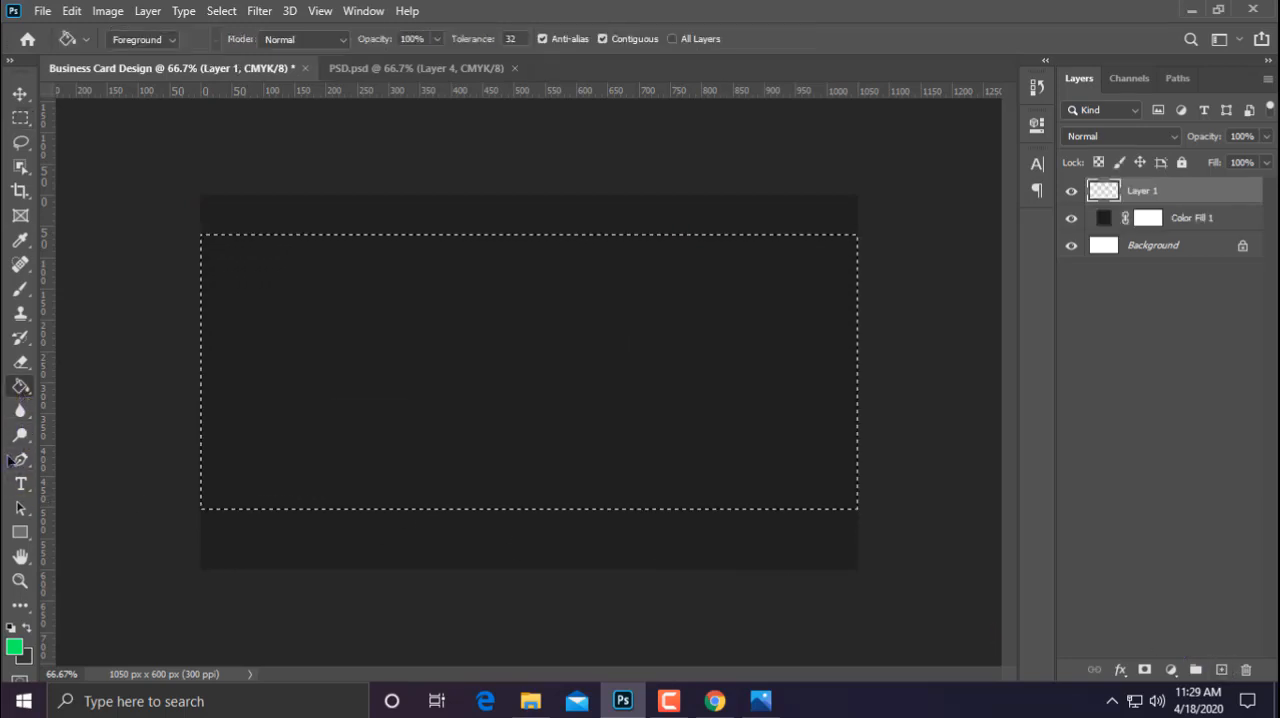
pyautogui.click(27, 628)
pyautogui.click(284, 440)
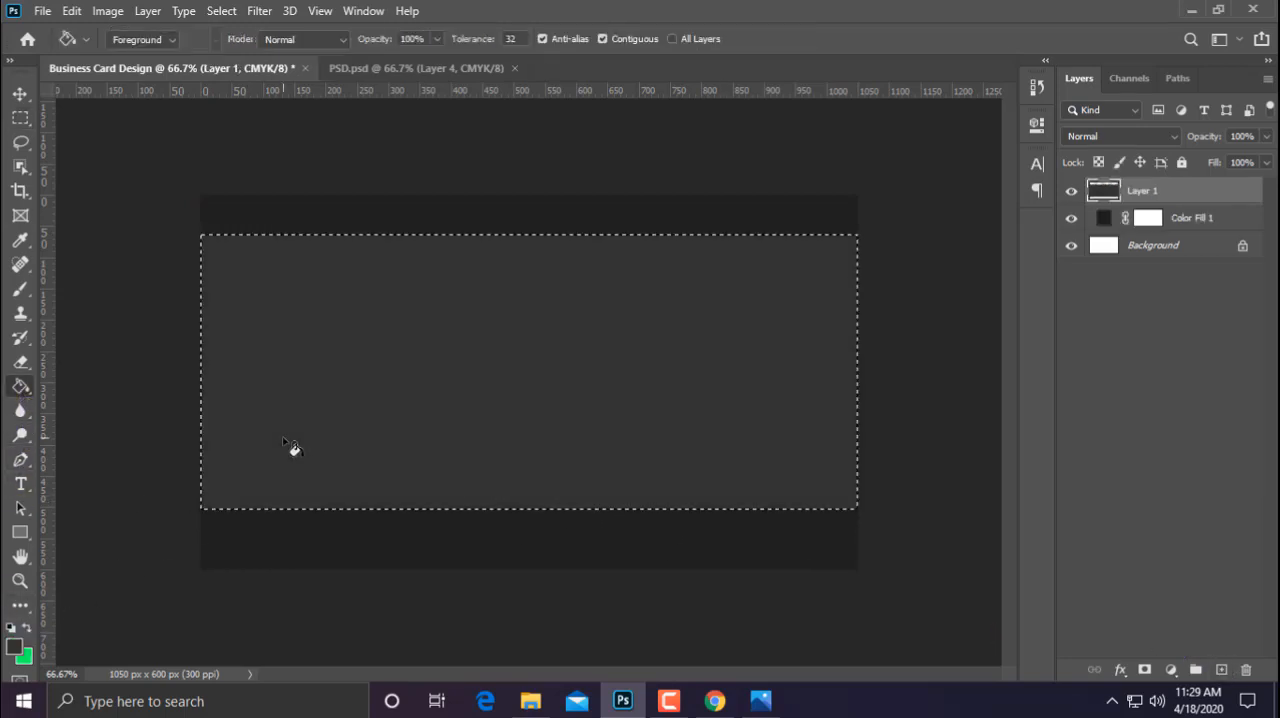
# Centre the dark grey band vertically on the canvas and clear the selection
pyautogui.click(26, 96)
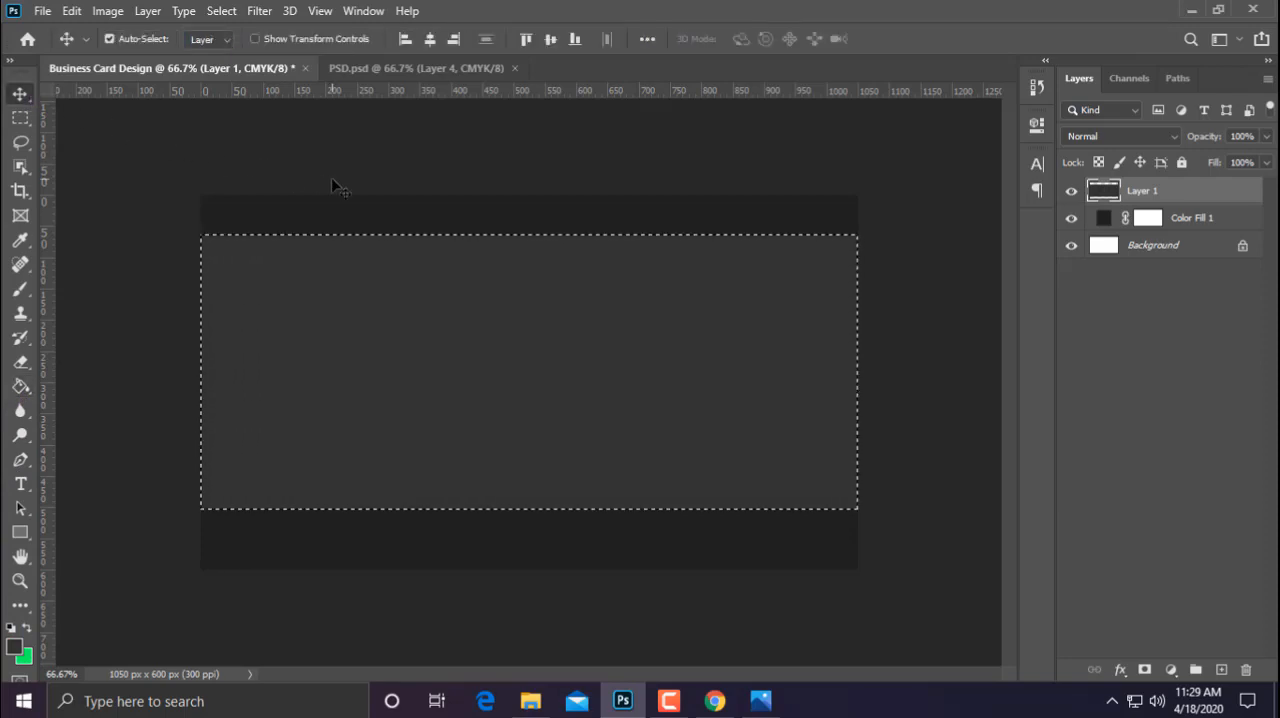
pyautogui.hotkey('ctrl', 'd')
pyautogui.hotkey('ctrl', 'a')
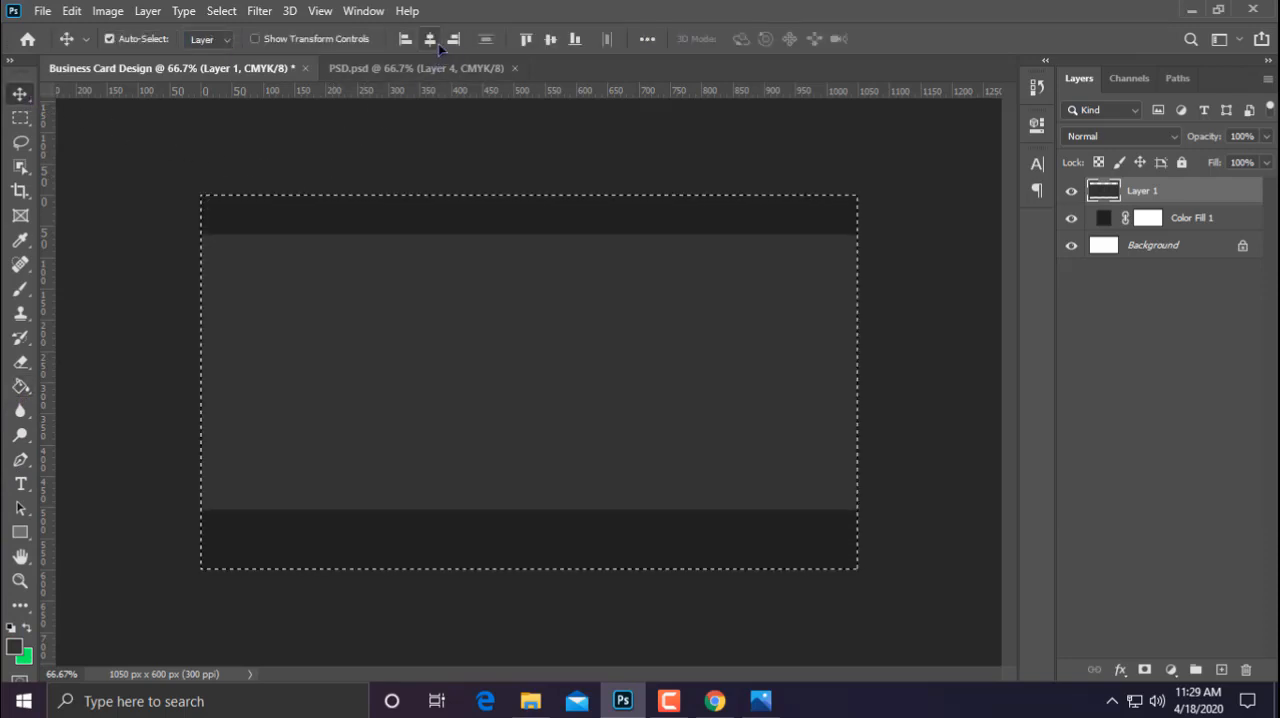
pyautogui.click(550, 40)
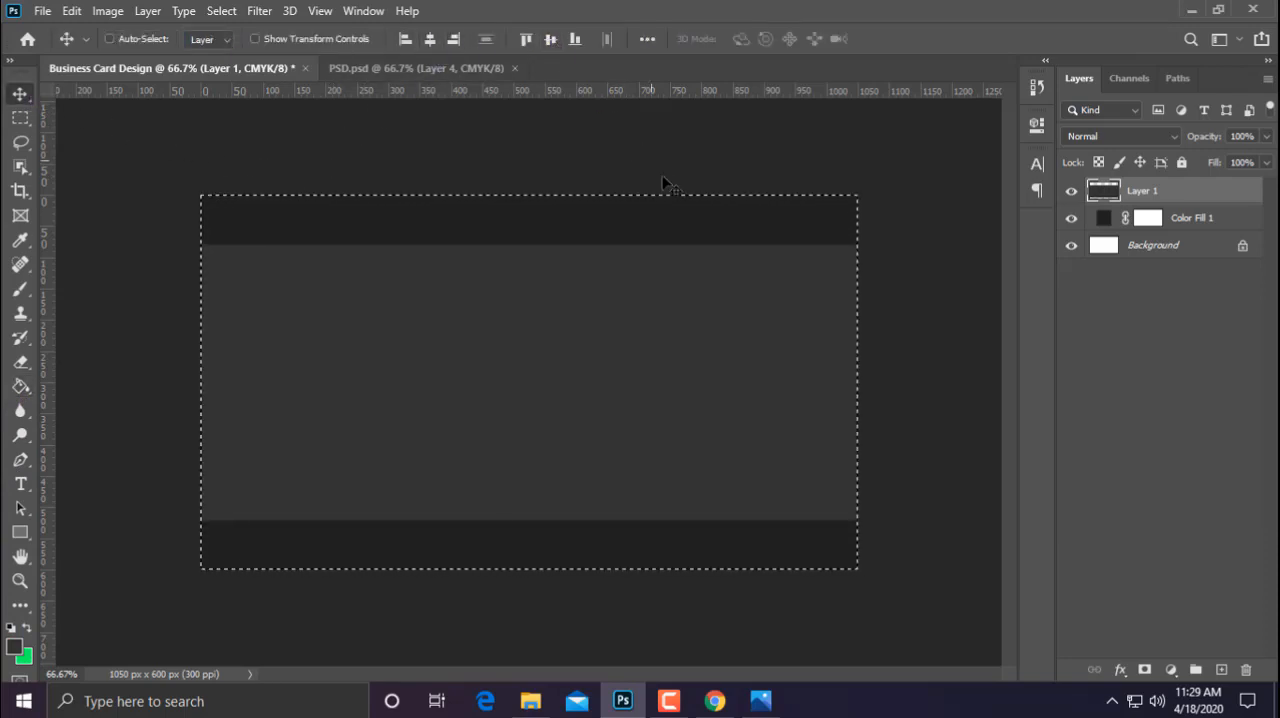
pyautogui.hotkey('ctrl', 'd')
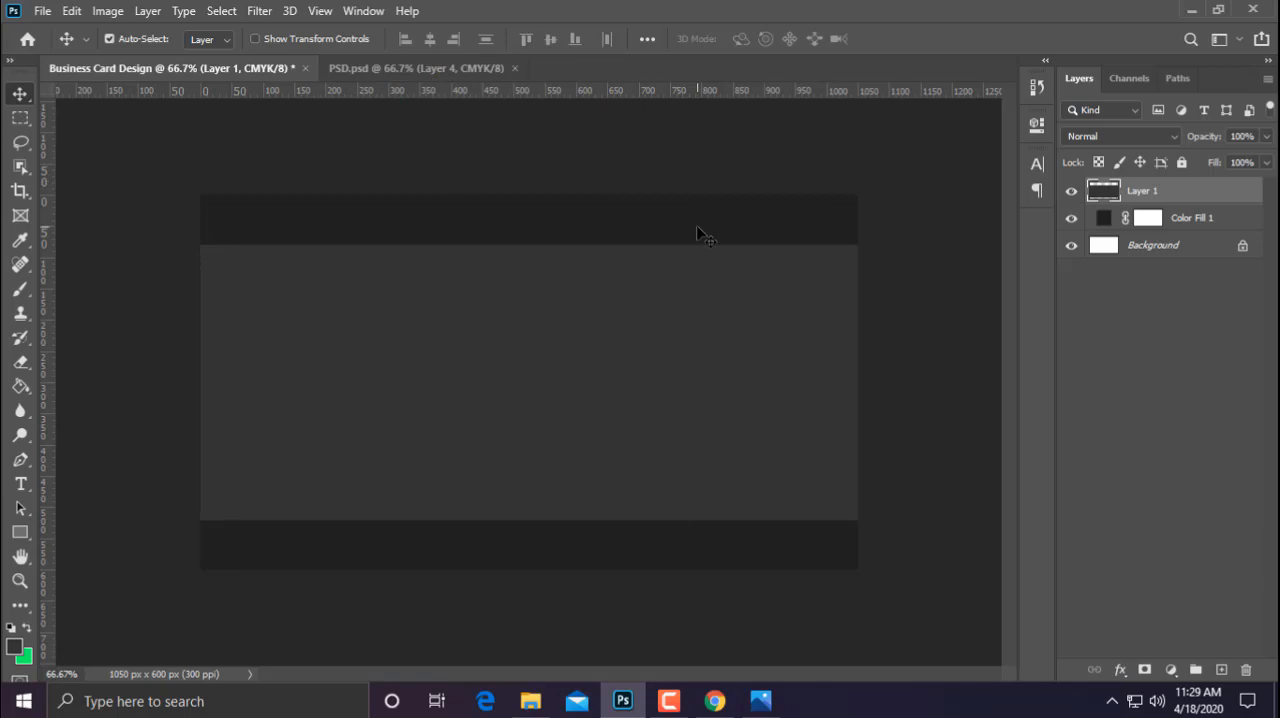
# Apply a Drop Shadow layer style with a size of 15 px to the grey band layer
pyautogui.rightClick(1183, 200)
pyautogui.press('Escape')
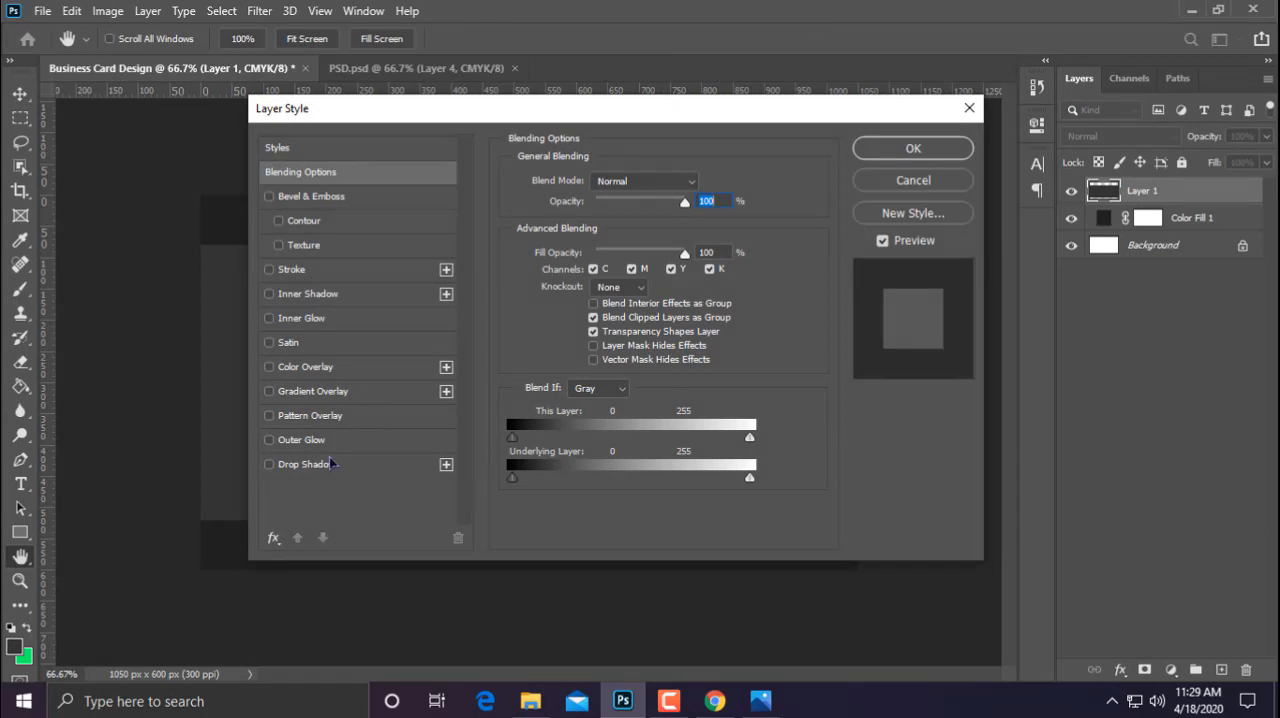
pyautogui.click(298, 466)
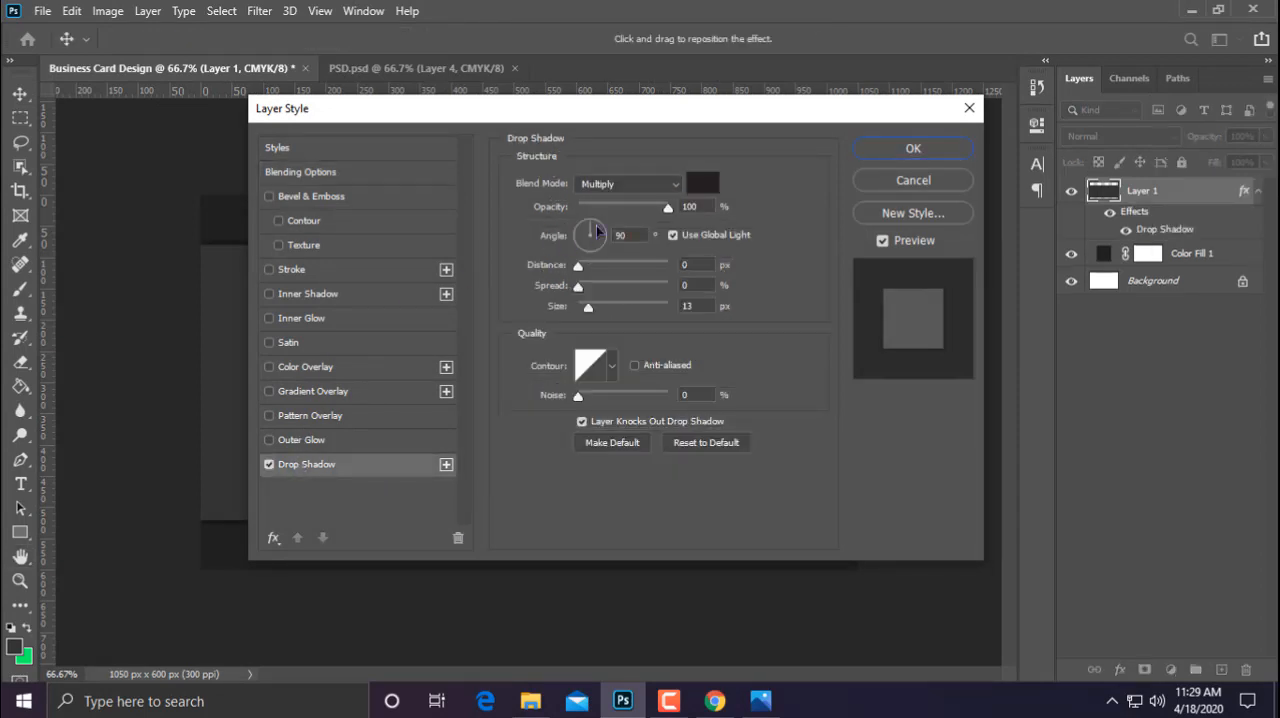
pyautogui.doubleClick(699, 305)
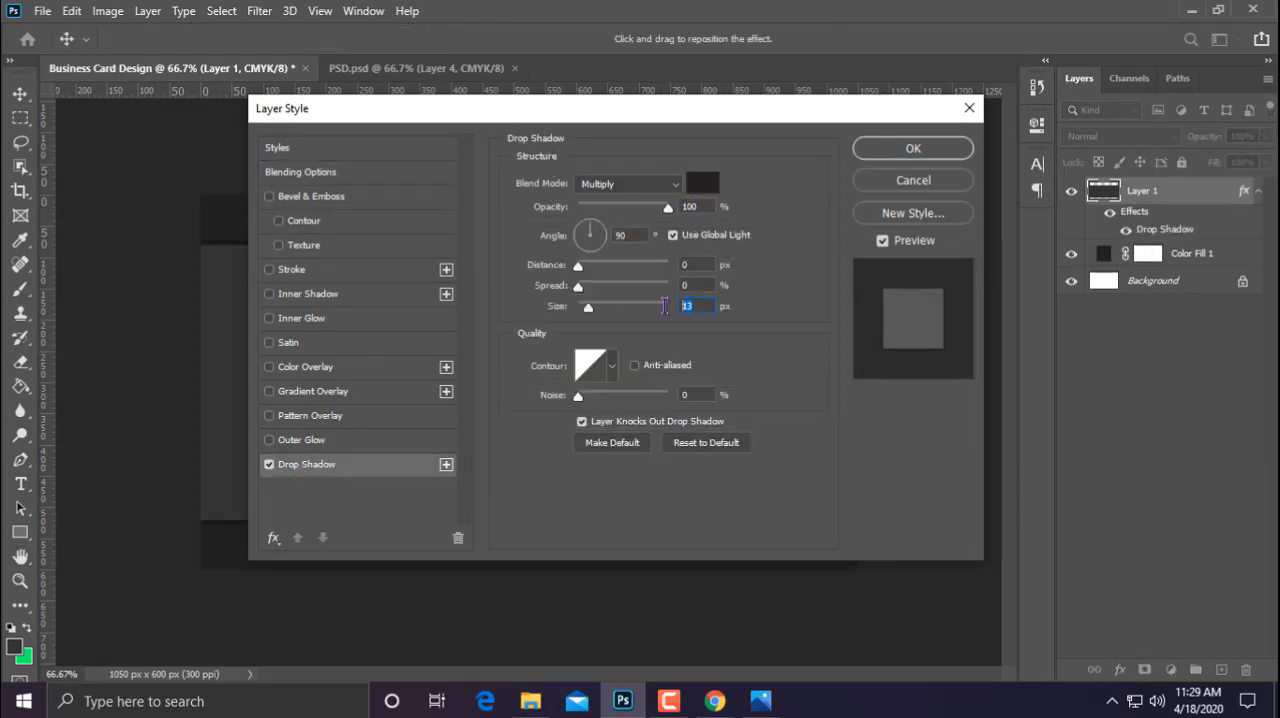
pyautogui.write('14')
pyautogui.click(941, 153)
# Paint a single soft green spot with the 300 px brush at the card's centre on a new layer
pyautogui.hotkey('ctrl', '0')
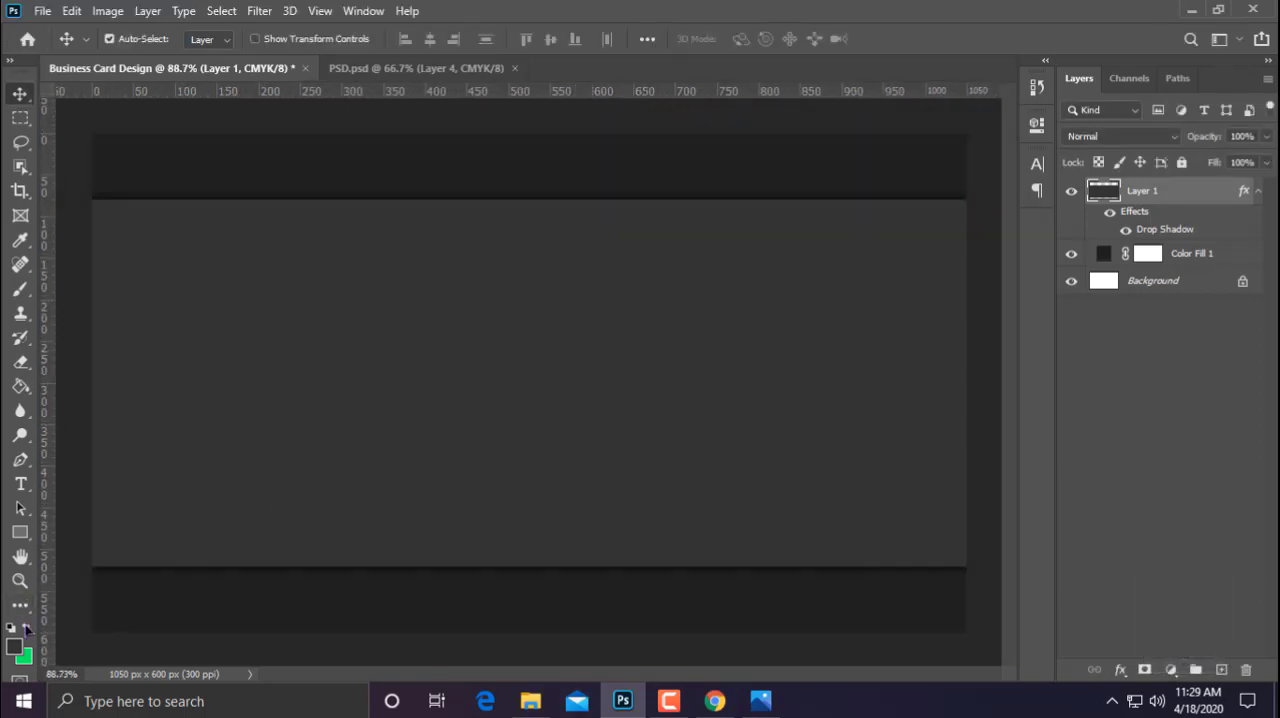
pyautogui.click(20, 289)
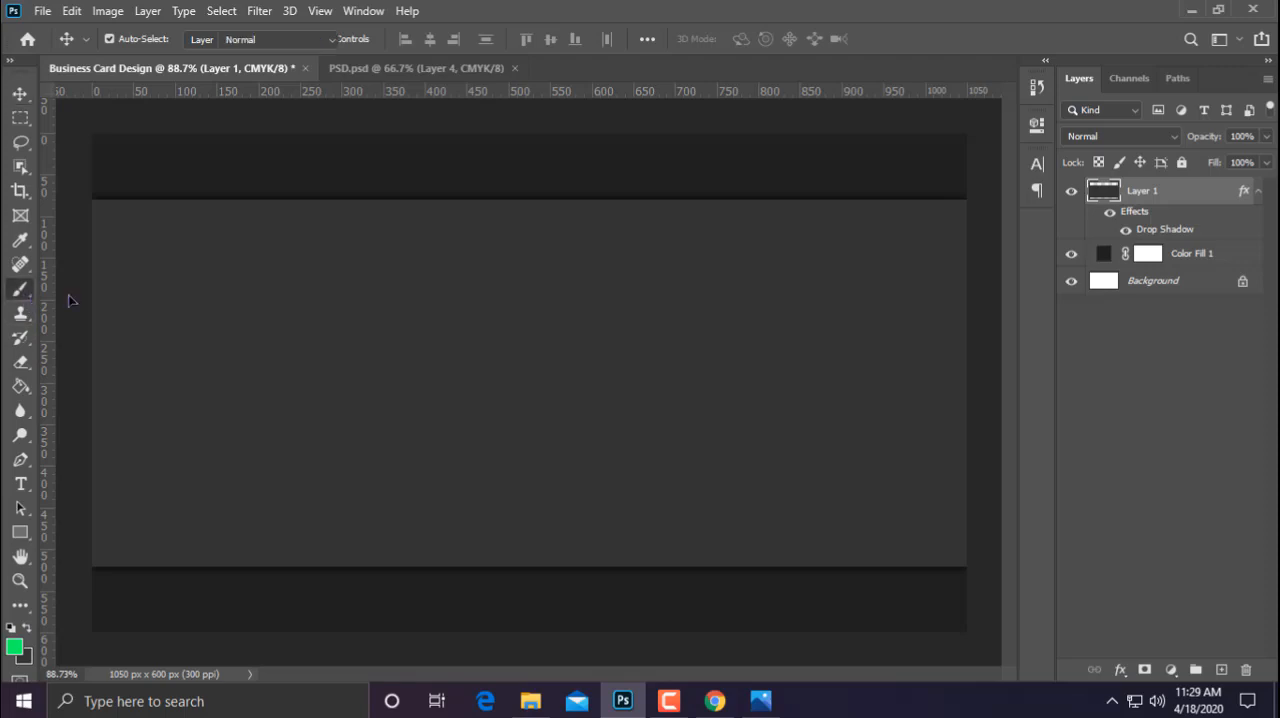
pyautogui.click(1222, 669)
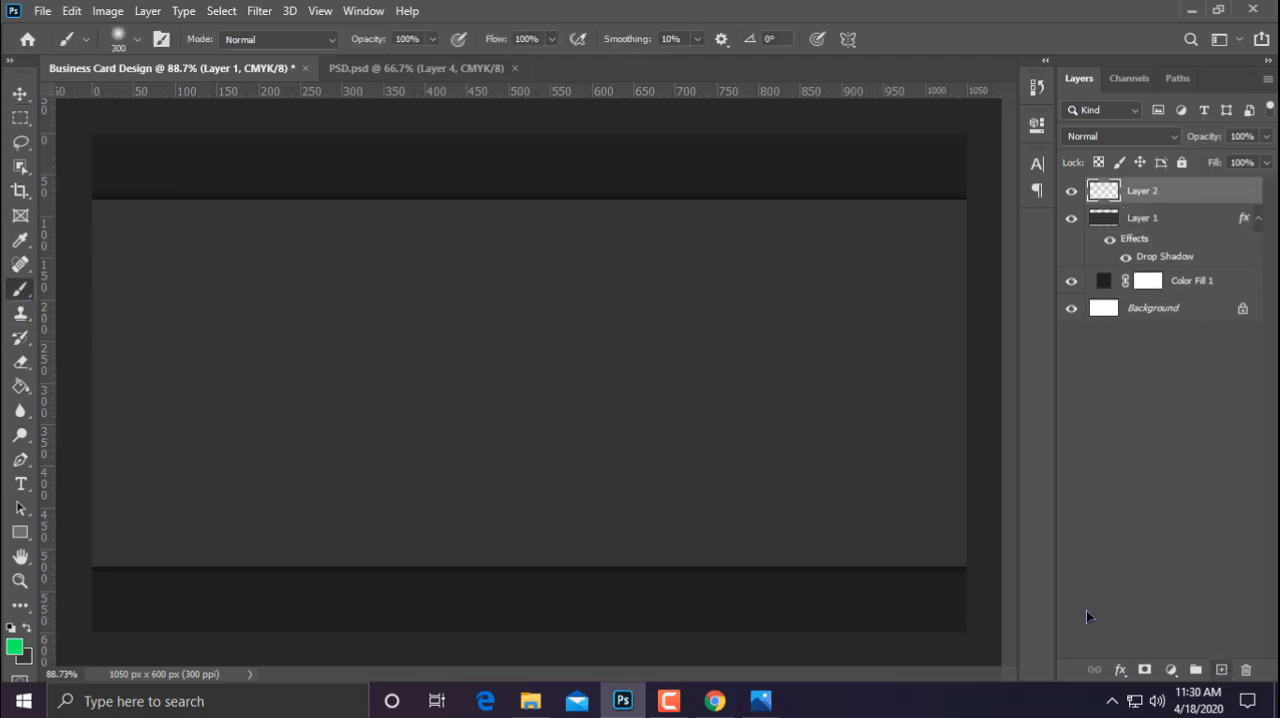
pyautogui.click(533, 384)
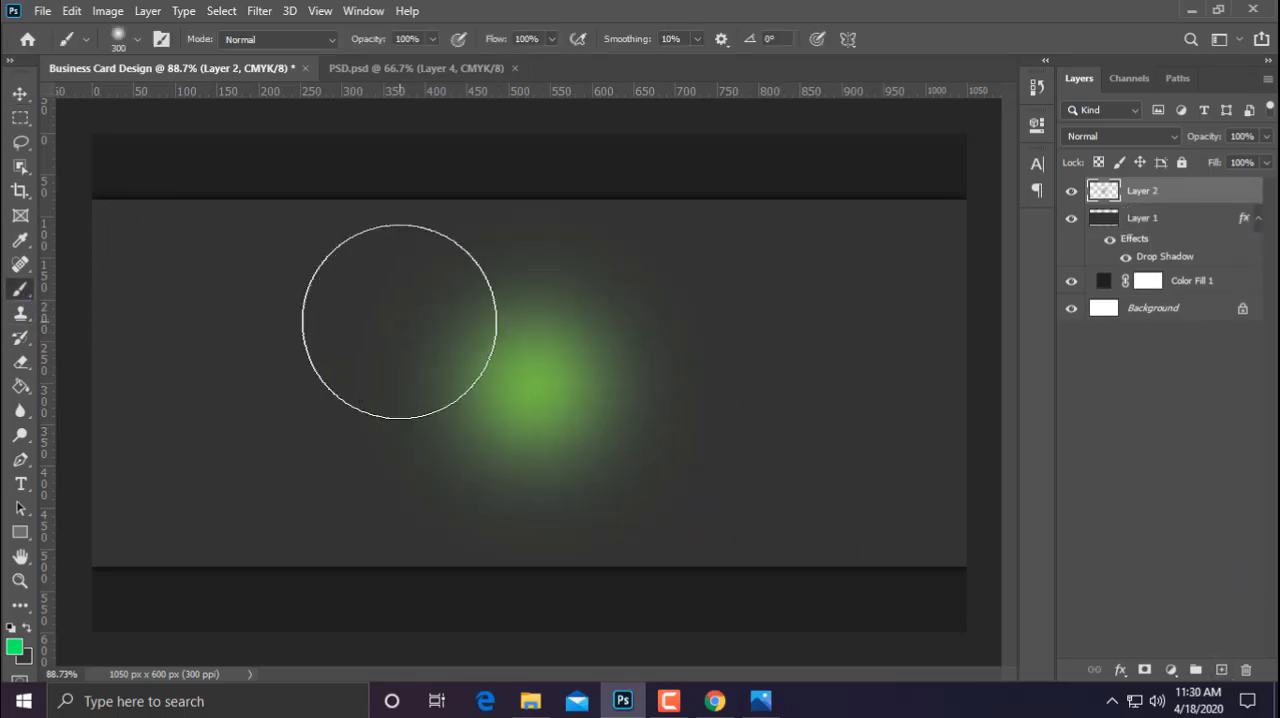
# Transform the green spot into a streak, flattening it to about 6.48% height and widening it to about 173.87%
pyautogui.scroll(-5, 400, 321)
pyautogui.click(23, 99)
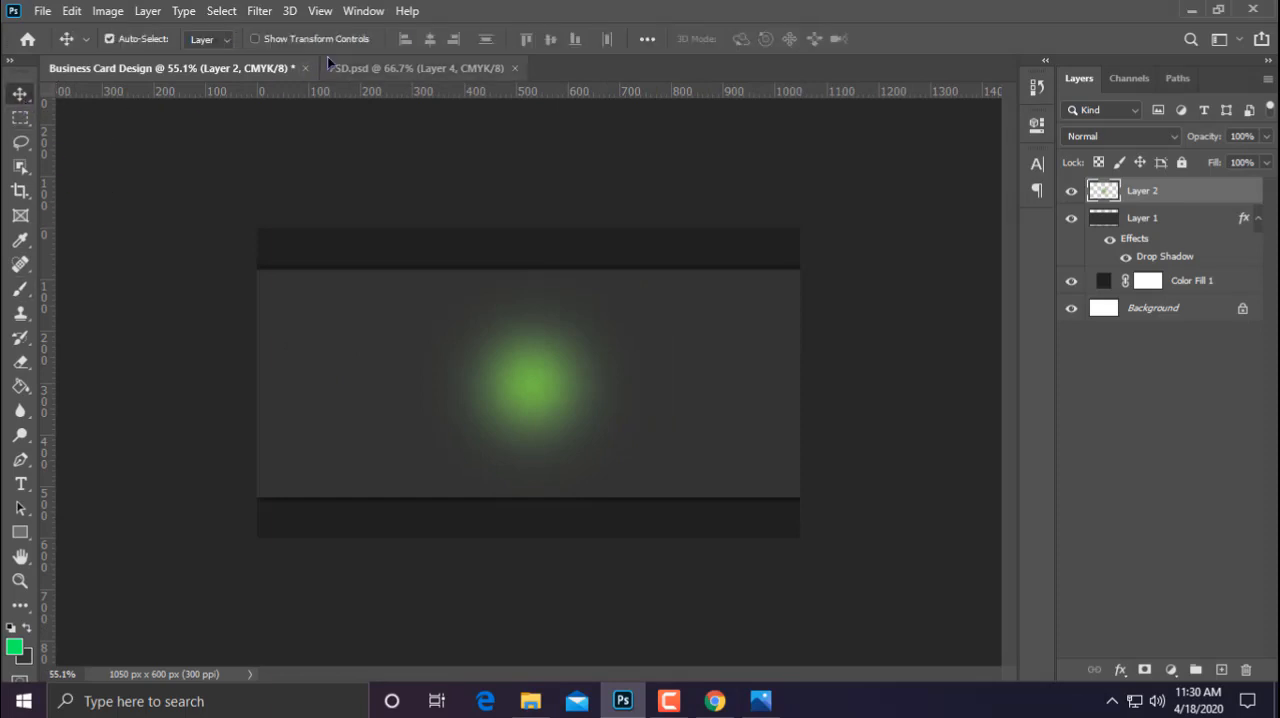
pyautogui.click(318, 39)
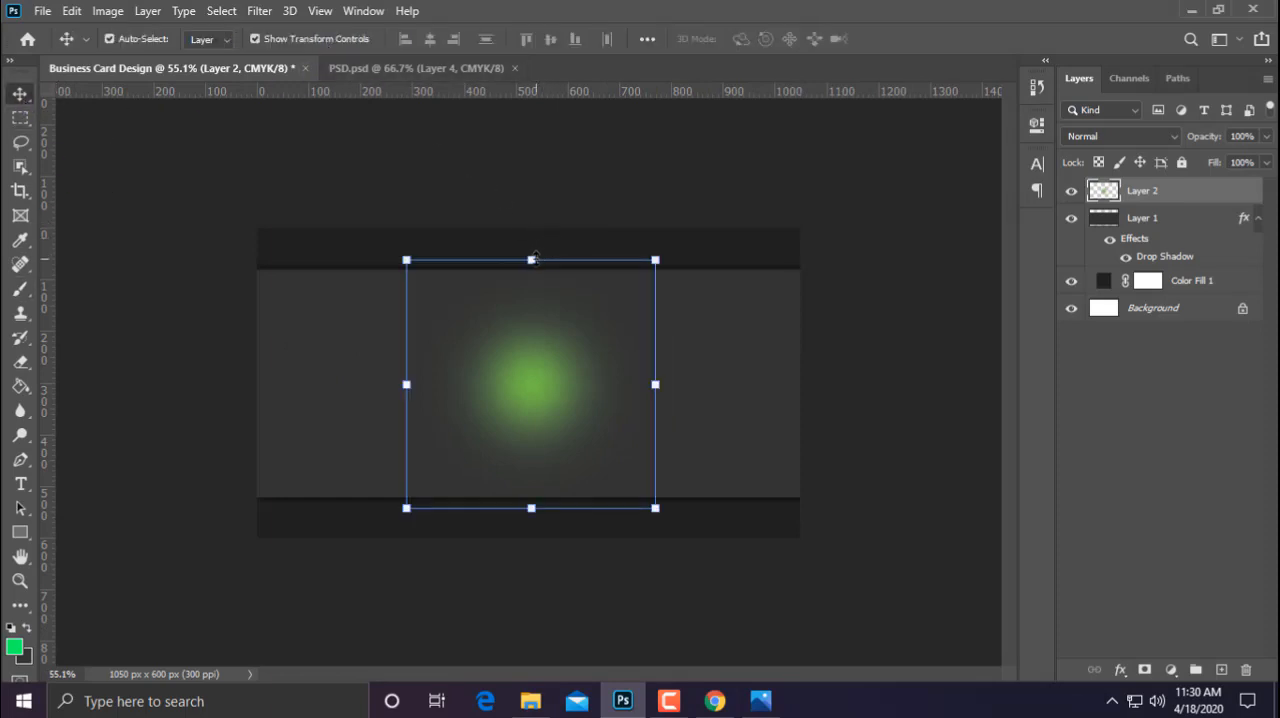
pyautogui.moveTo(534, 258); pyautogui.dragTo(541, 384)
pyautogui.hotkey('ctrl', 'z')
pyautogui.scroll(3, 549, 354)
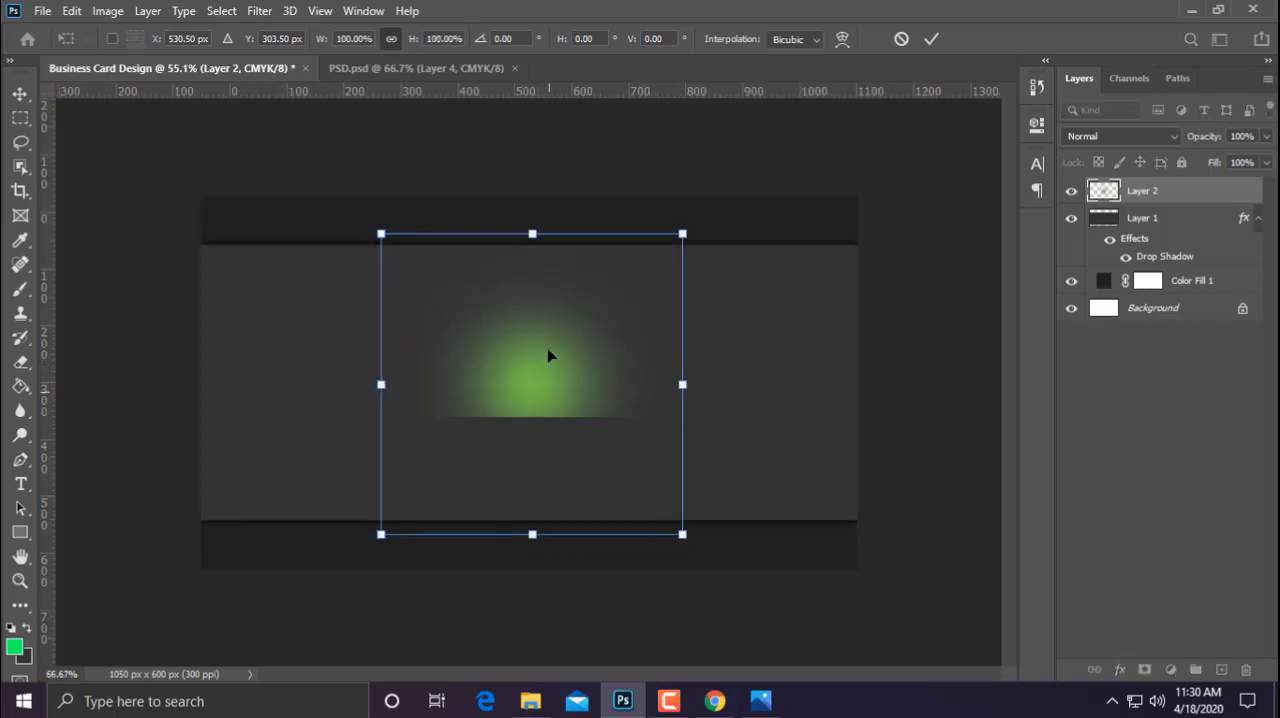
pyautogui.moveTo(531, 218); pyautogui.dragTo(532, 375)
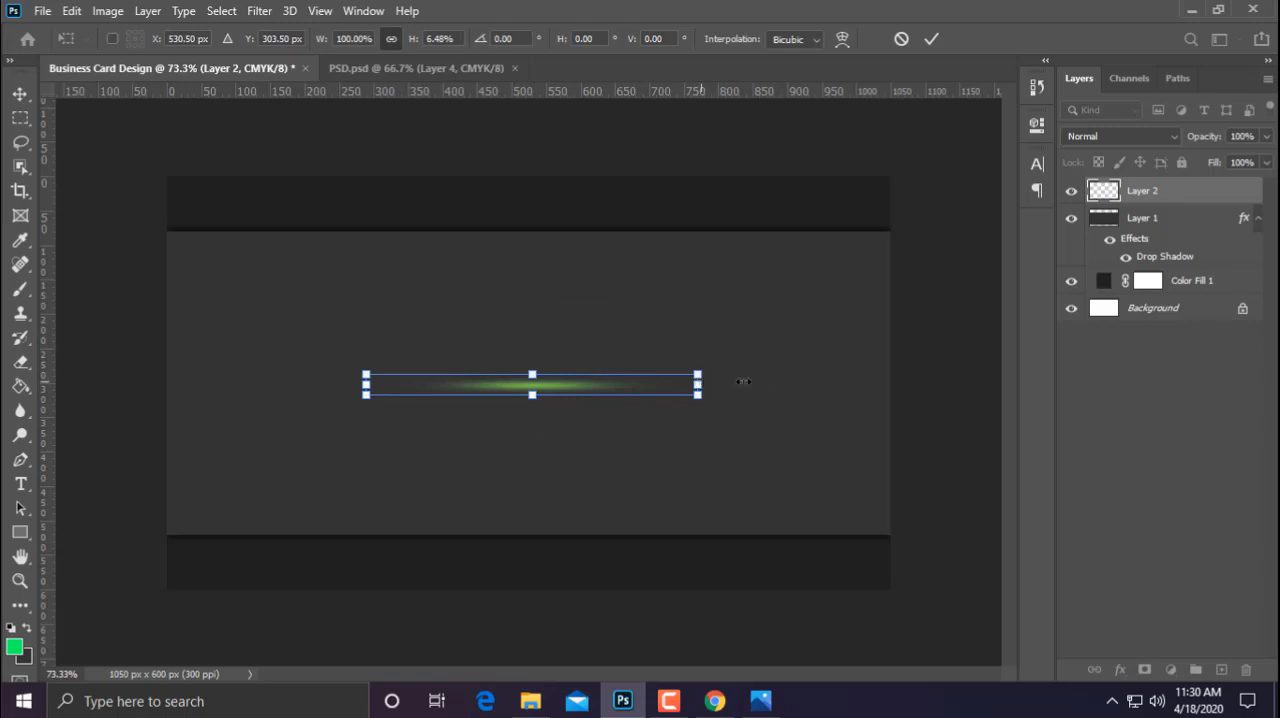
pyautogui.moveTo(743, 381); pyautogui.dragTo(820, 384)
# Thin the green streak to about 3.83% height, place it along the grey band's upper edge and commit the transform
pyautogui.scroll(4, 531, 379)
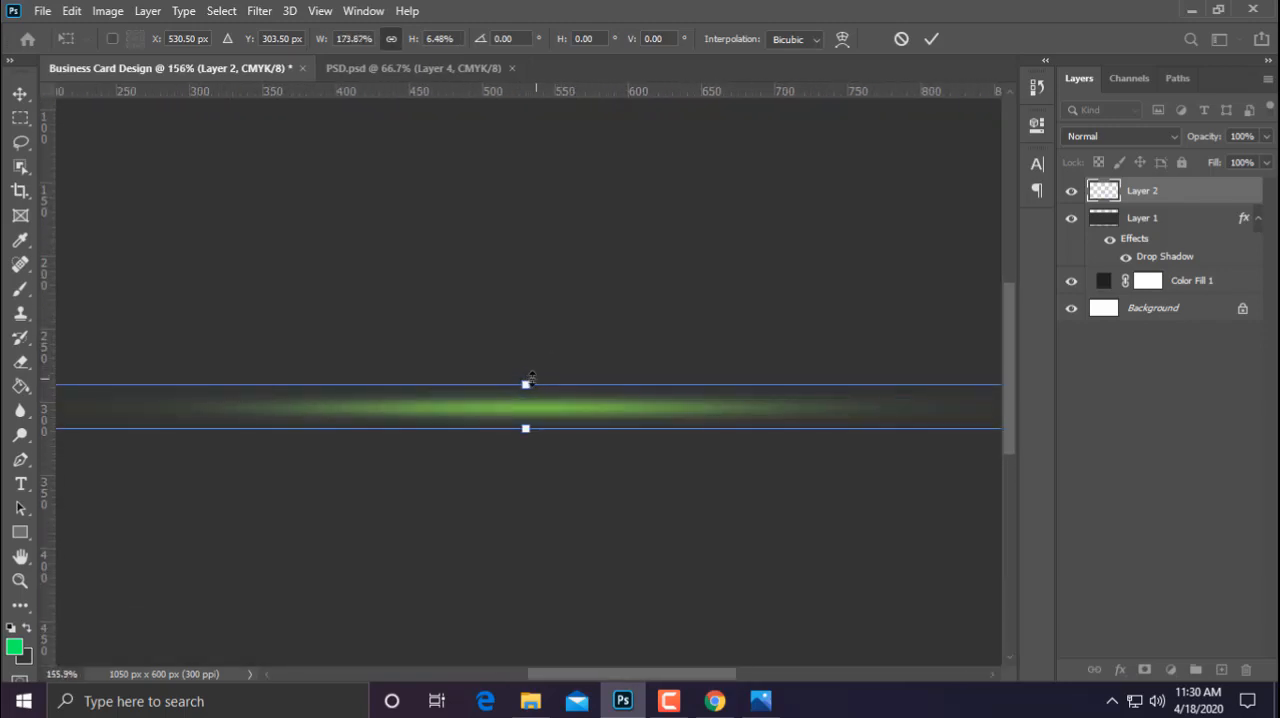
pyautogui.moveTo(531, 377); pyautogui.dragTo(529, 218)
pyautogui.scroll(-5, 529, 218)
pyautogui.scroll(3, 535, 213)
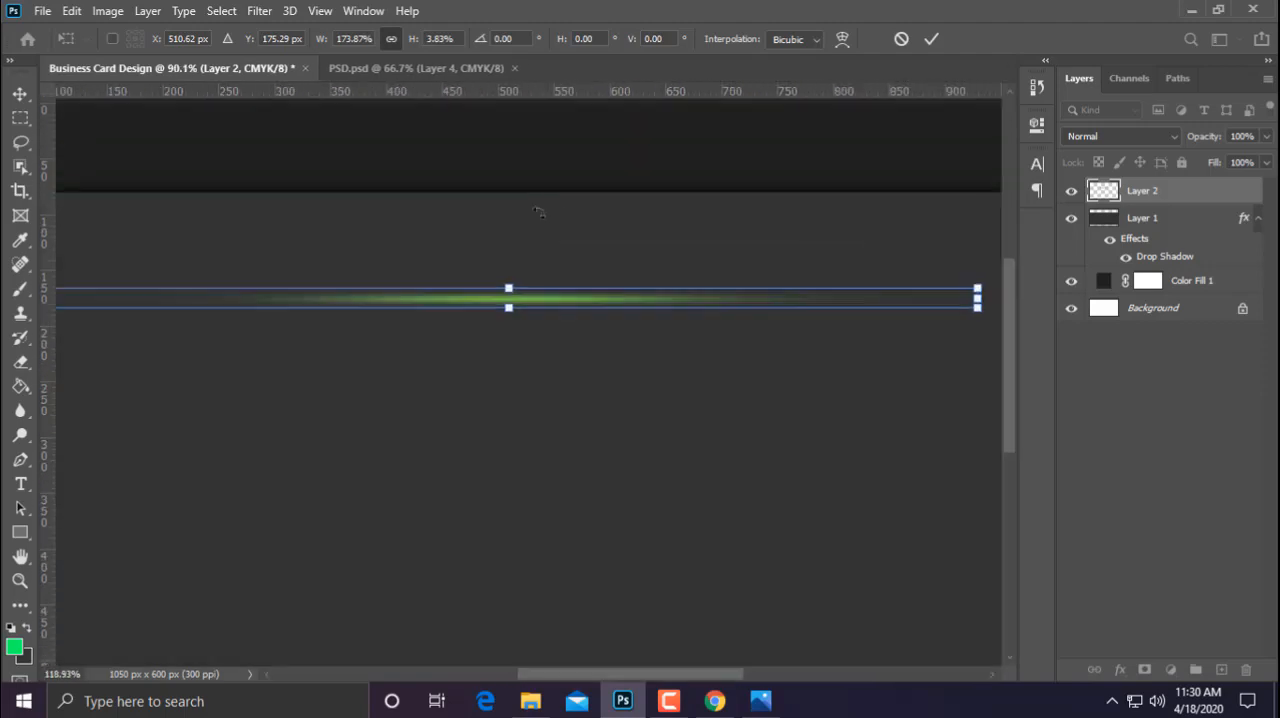
pyautogui.scroll(4, 580, 349)
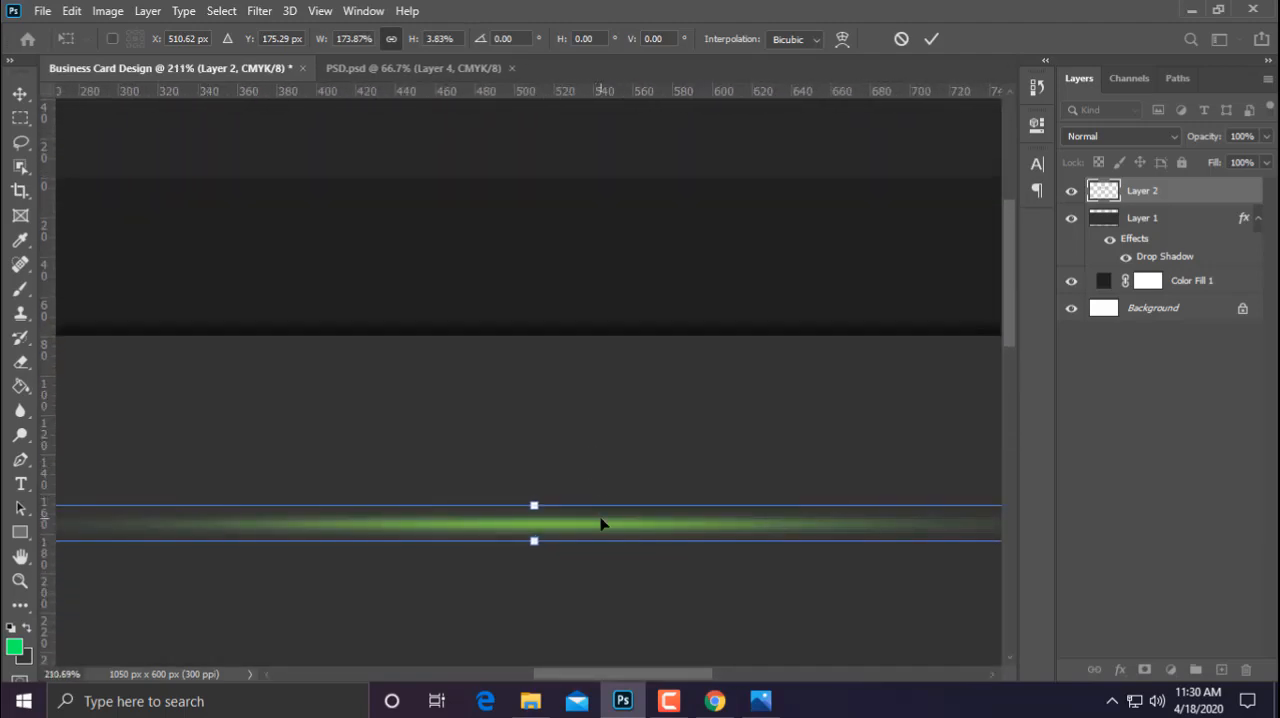
pyautogui.moveTo(601, 524); pyautogui.dragTo(608, 337)
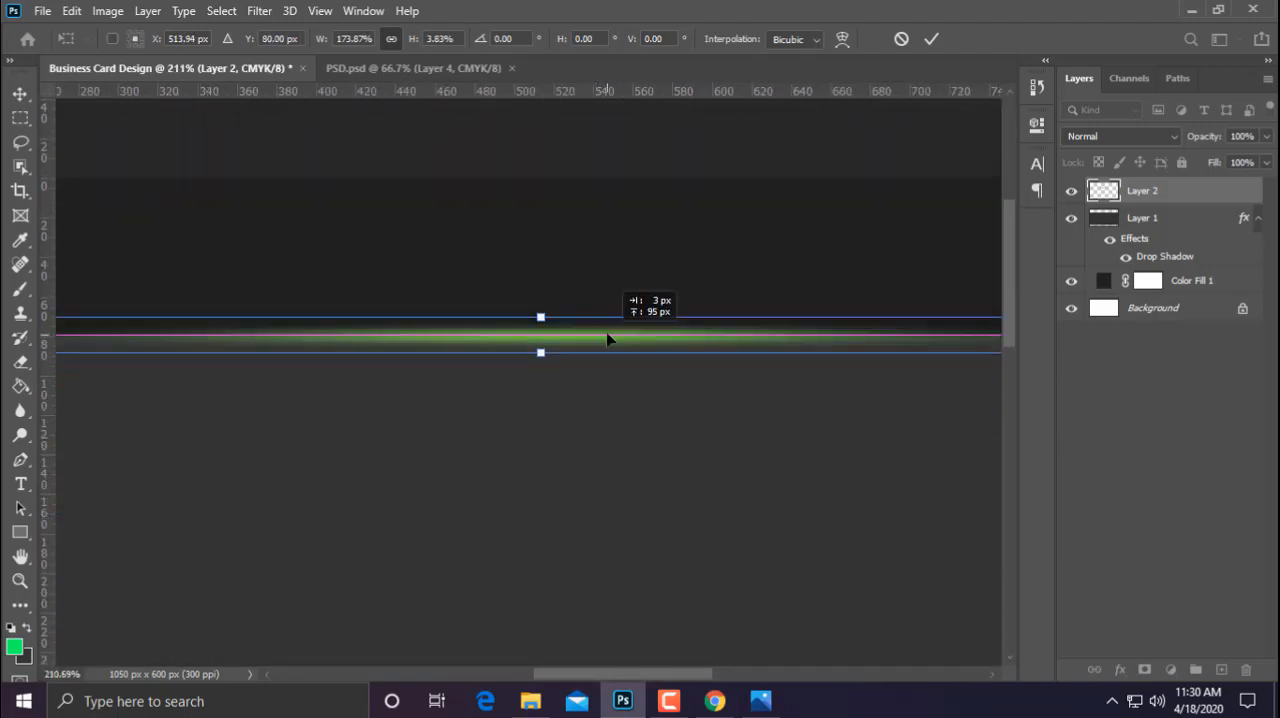
pyautogui.click(931, 39)
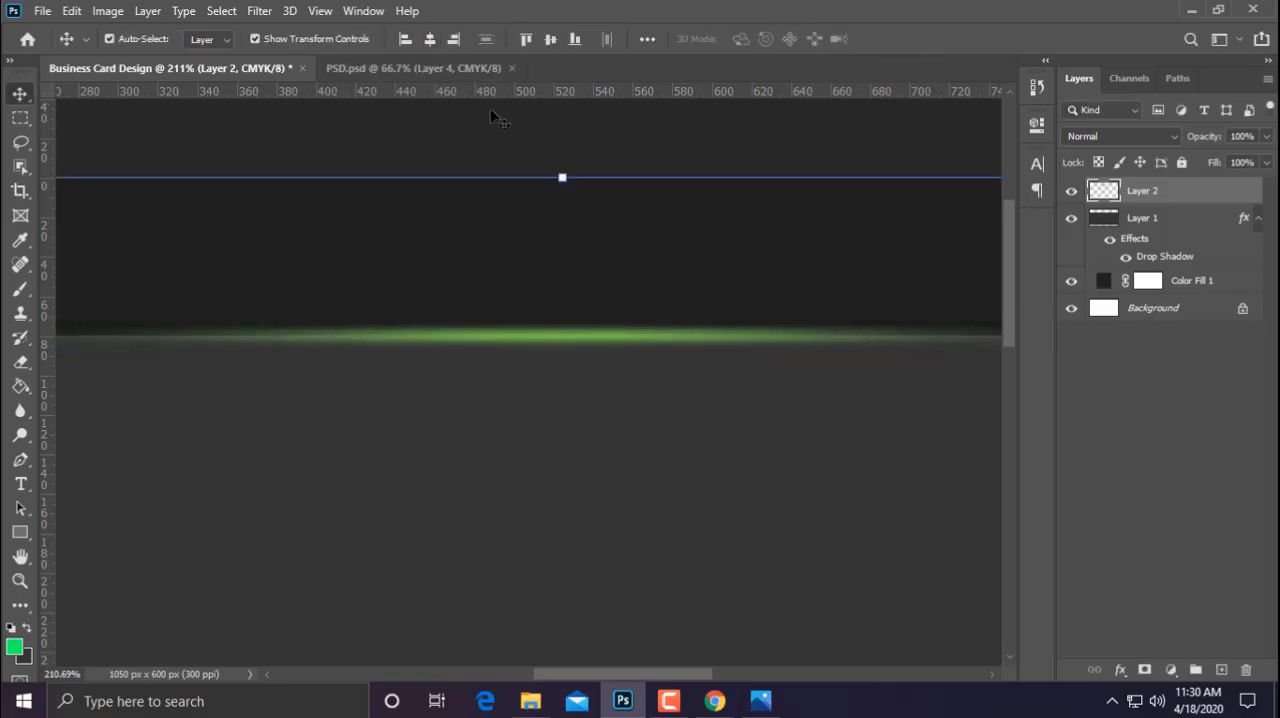
# Duplicate the green streak onto the grey band's lower edge and turn off the transform controls
pyautogui.scroll(-8, 508, 283)
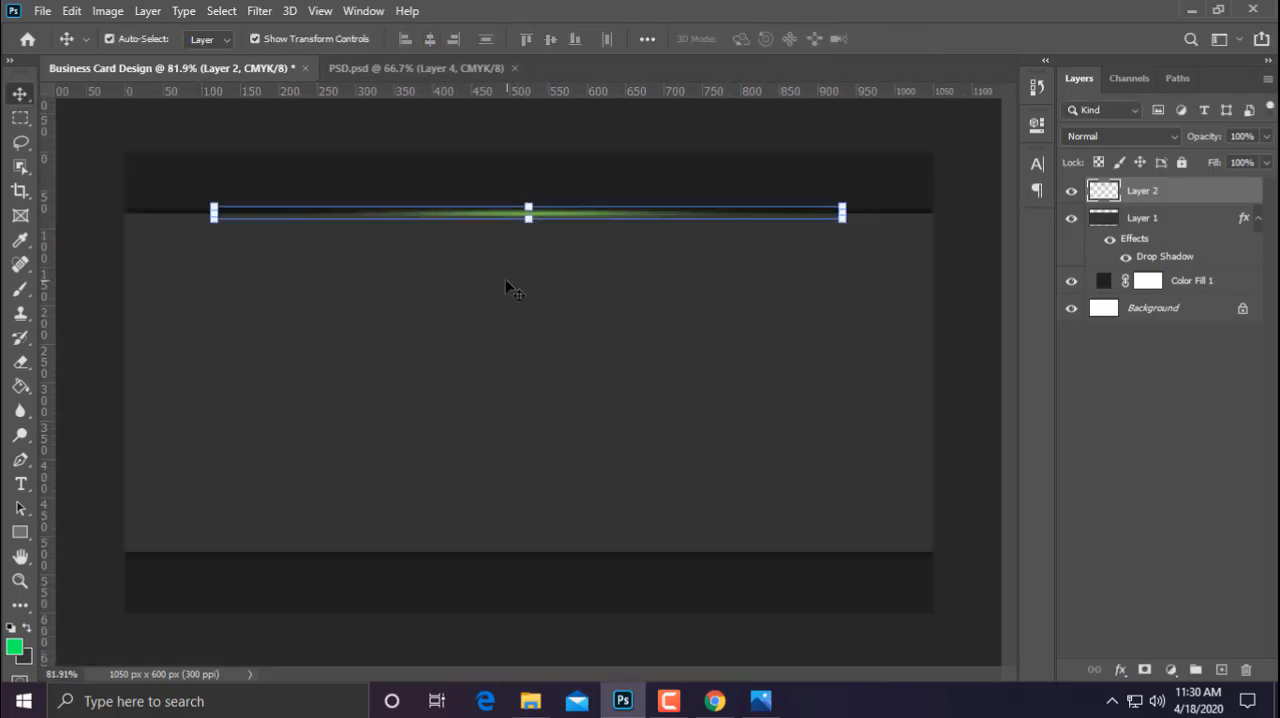
pyautogui.scroll(2, 540, 240)
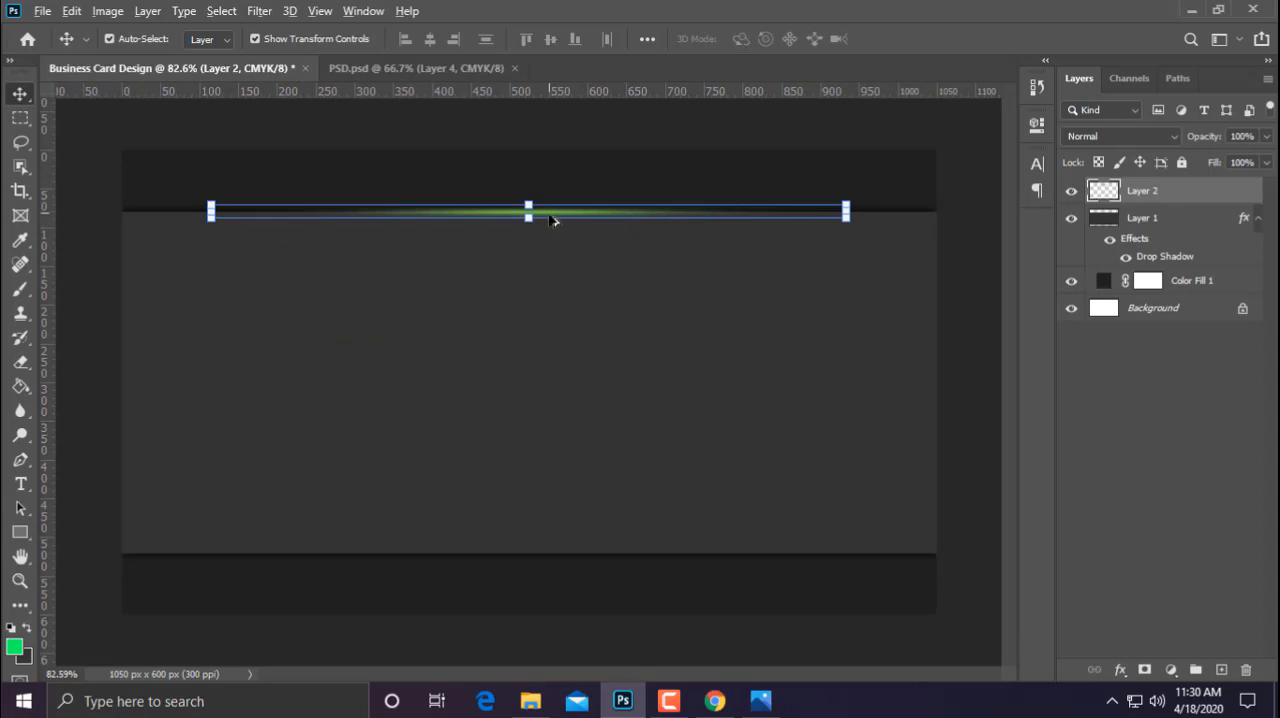
pyautogui.moveTo(553, 220); pyautogui.dragTo(535, 560)
pyautogui.click(330, 38)
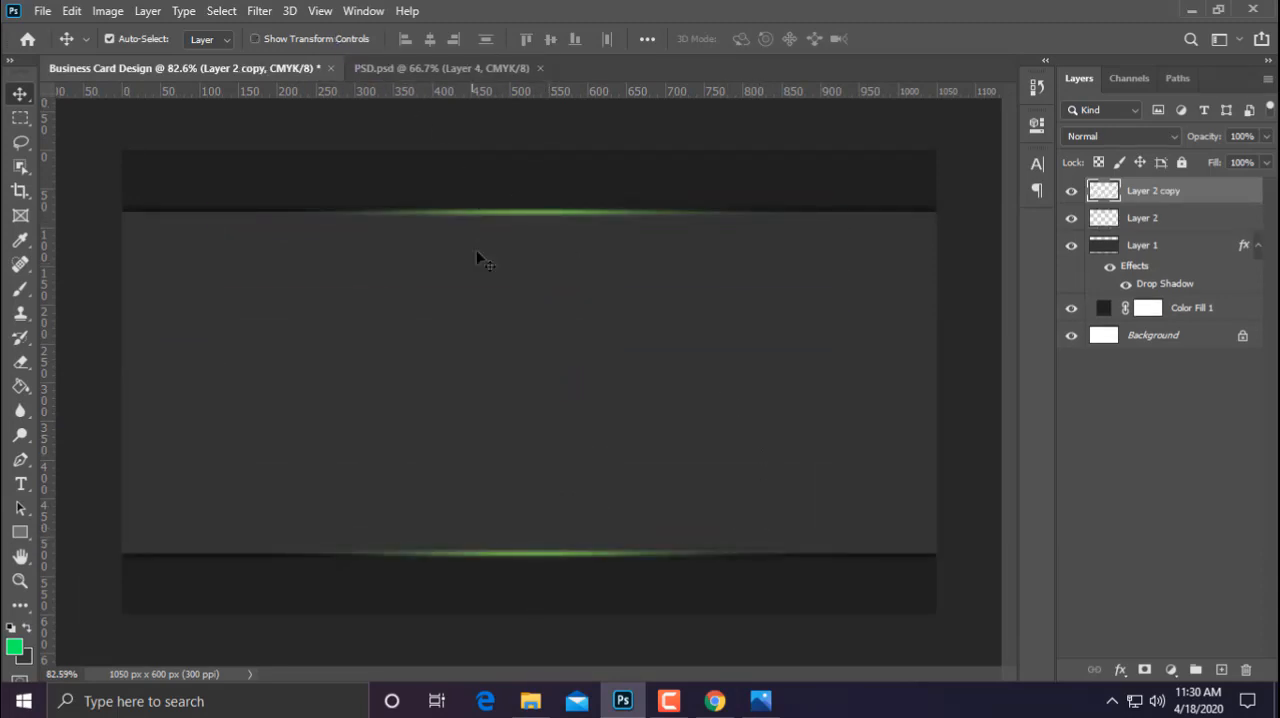
pyautogui.scroll(-3, 522, 397)
pyautogui.scroll(4, 519, 397)
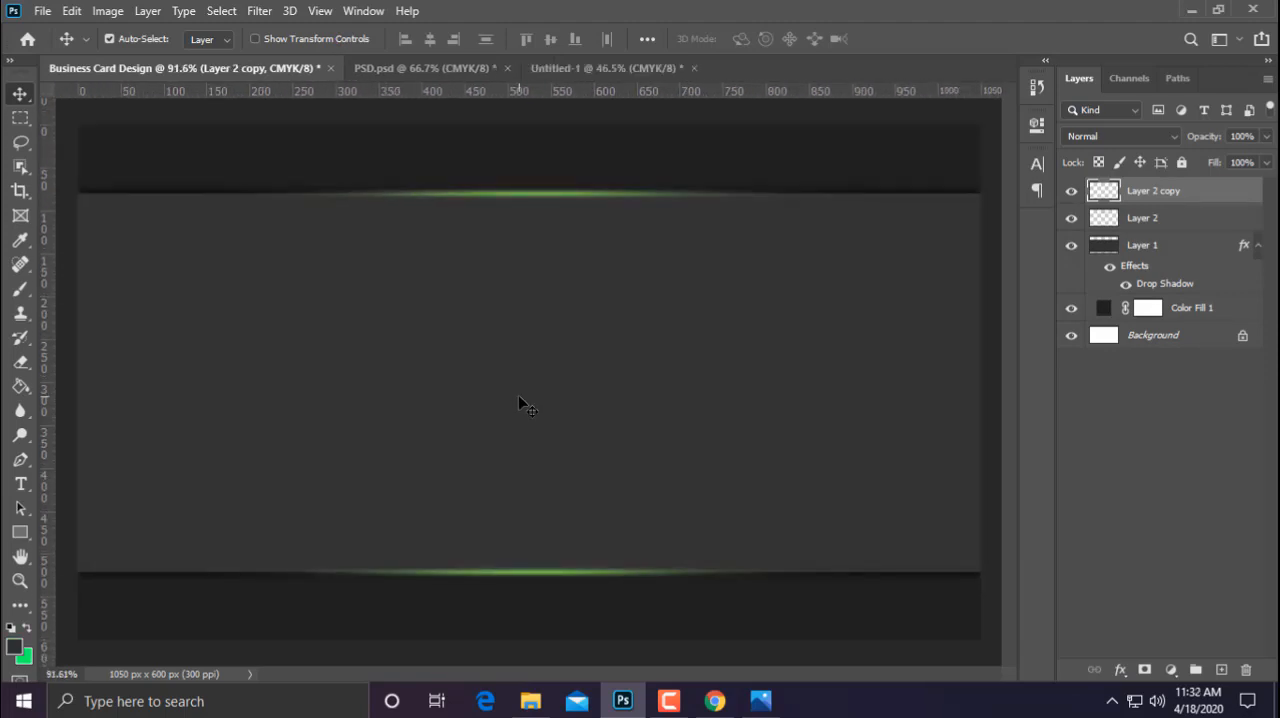
pyautogui.scroll(-2, 520, 391)
pyautogui.scroll(2, 520, 391)
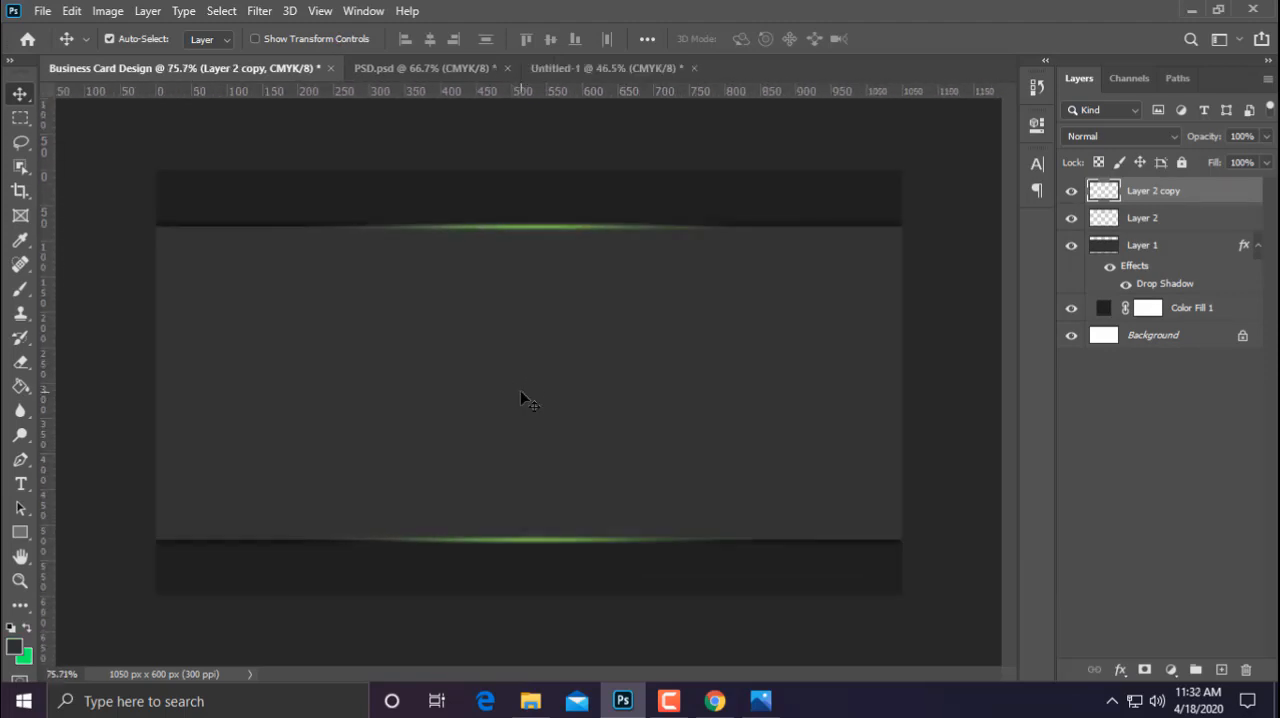
pyautogui.scroll(-1, 549, 324)
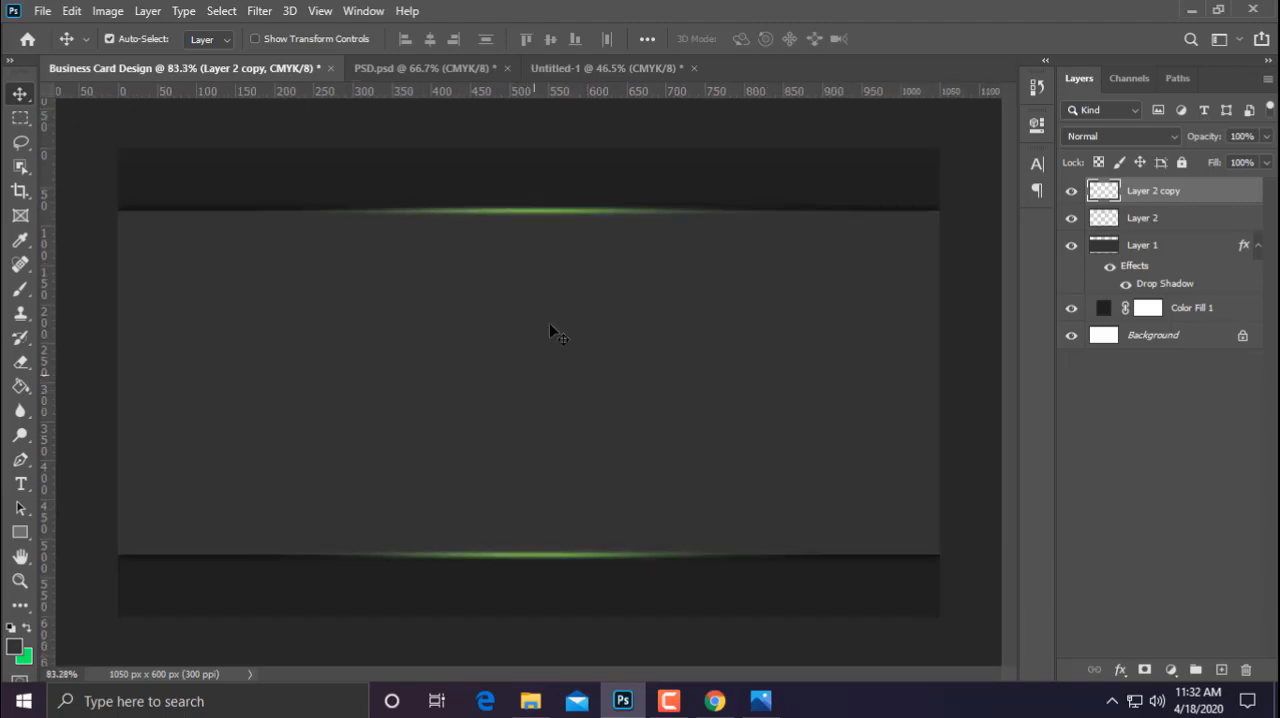
# Copy the "logo copy" group from the Untitled-1 document onto the Business Card Design canvas
pyautogui.click(591, 70)
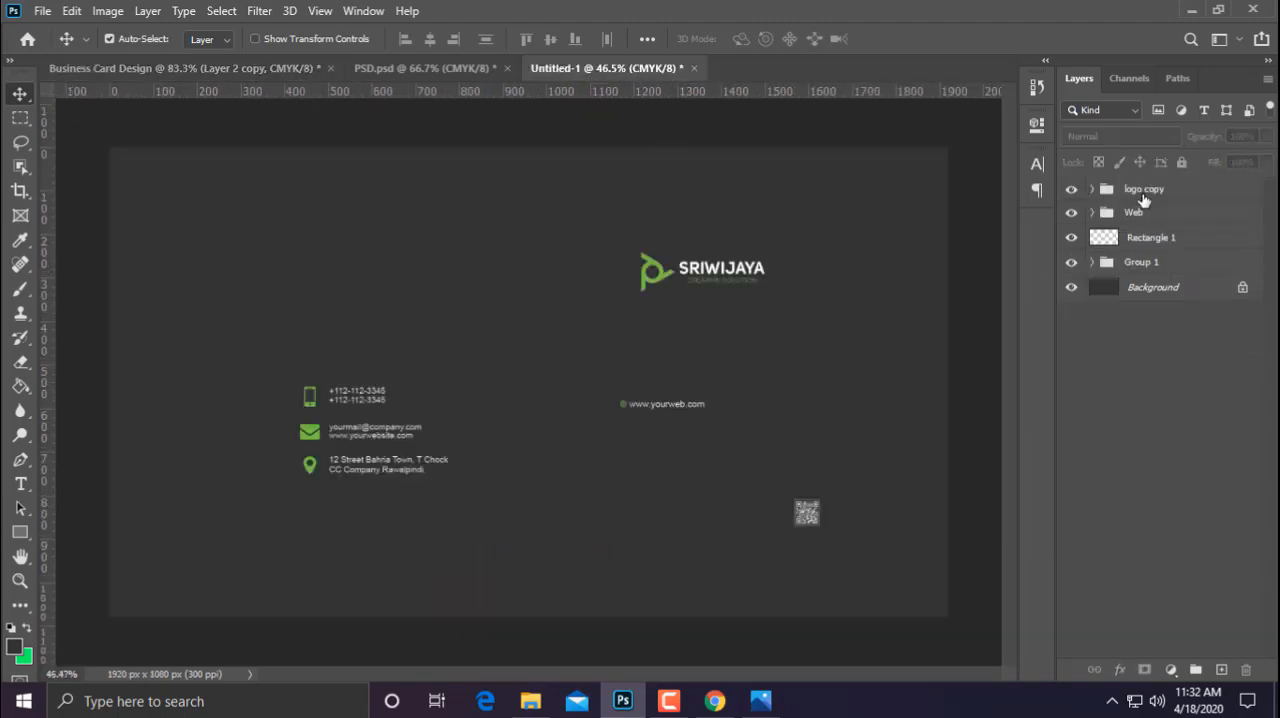
pyautogui.moveTo(1143, 200); pyautogui.dragTo(517, 474)
pyautogui.scroll(-4, 520, 480)
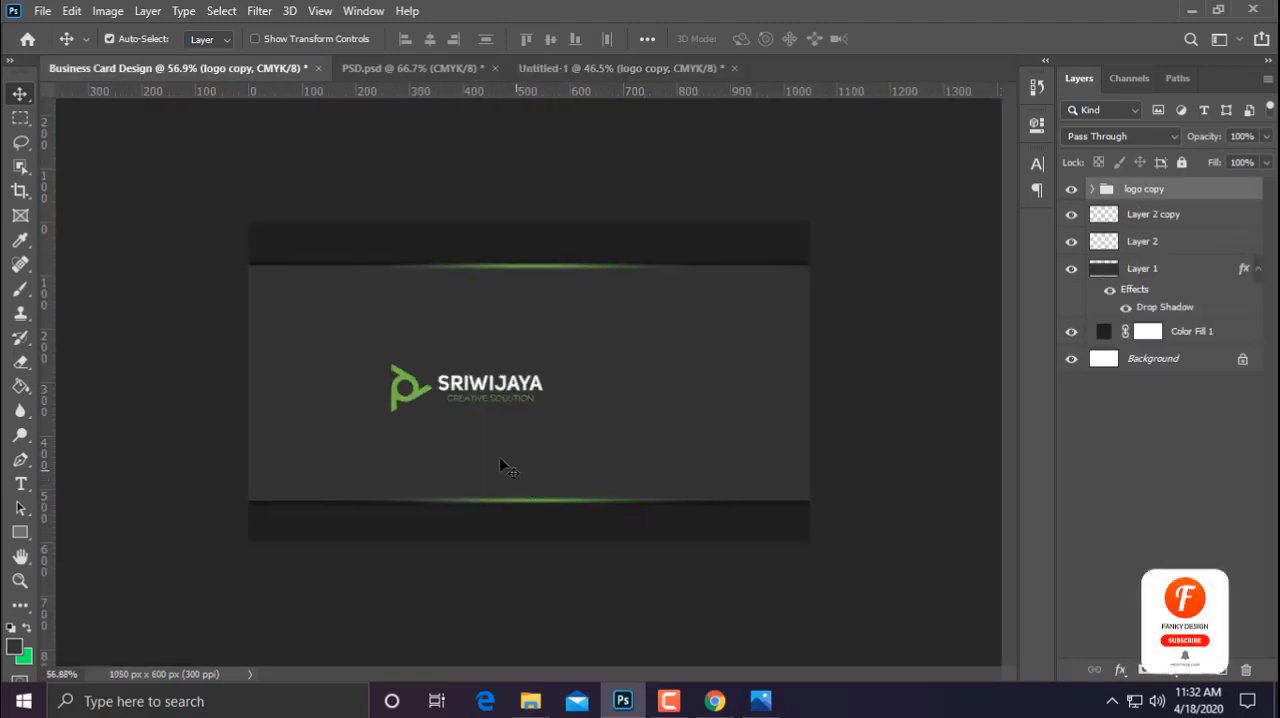
# Centre the logo group horizontally and vertically on the whole canvas and clear the selection
pyautogui.hotkey('ctrl', 'a')
pyautogui.click(110, 38)
pyautogui.click(430, 38)
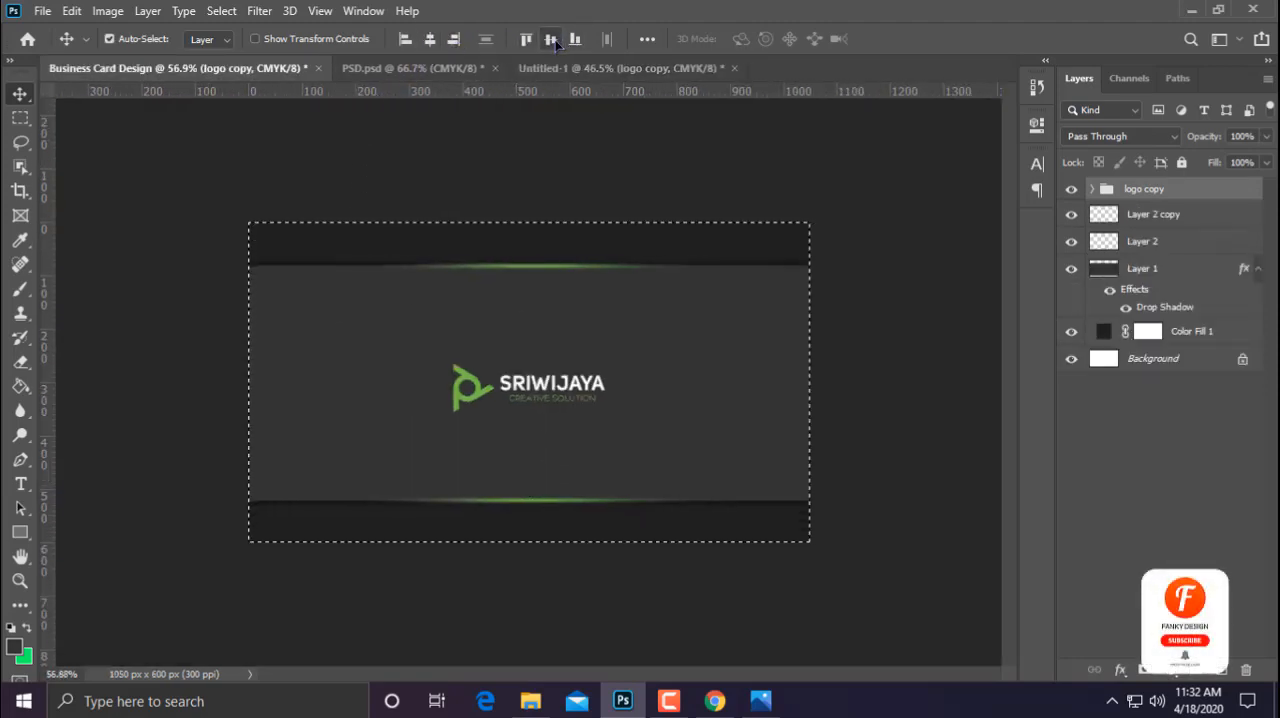
pyautogui.click(550, 38)
pyautogui.hotkey('ctrl', 'd')
# Enlarge the centred logo proportionally to 113.70% and commit the transform
pyautogui.hotkey('ctrl', 't')
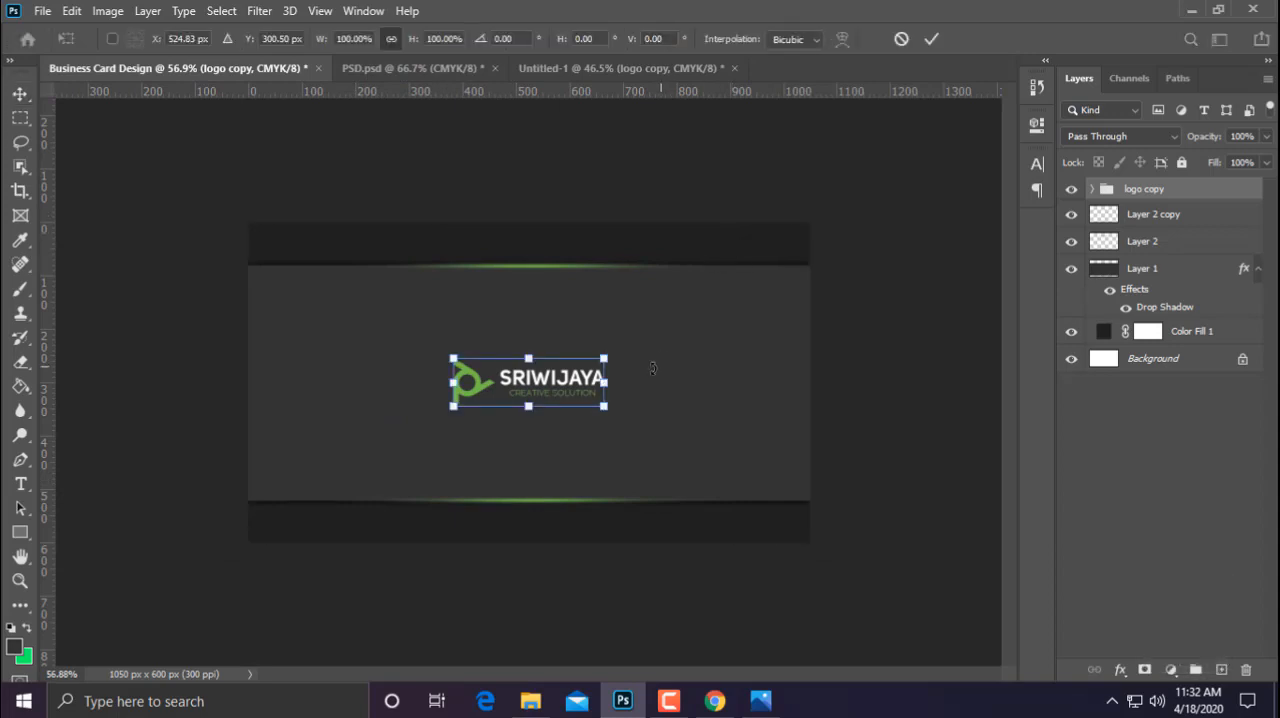
pyautogui.moveTo(605, 356); pyautogui.dragTo(616, 352)
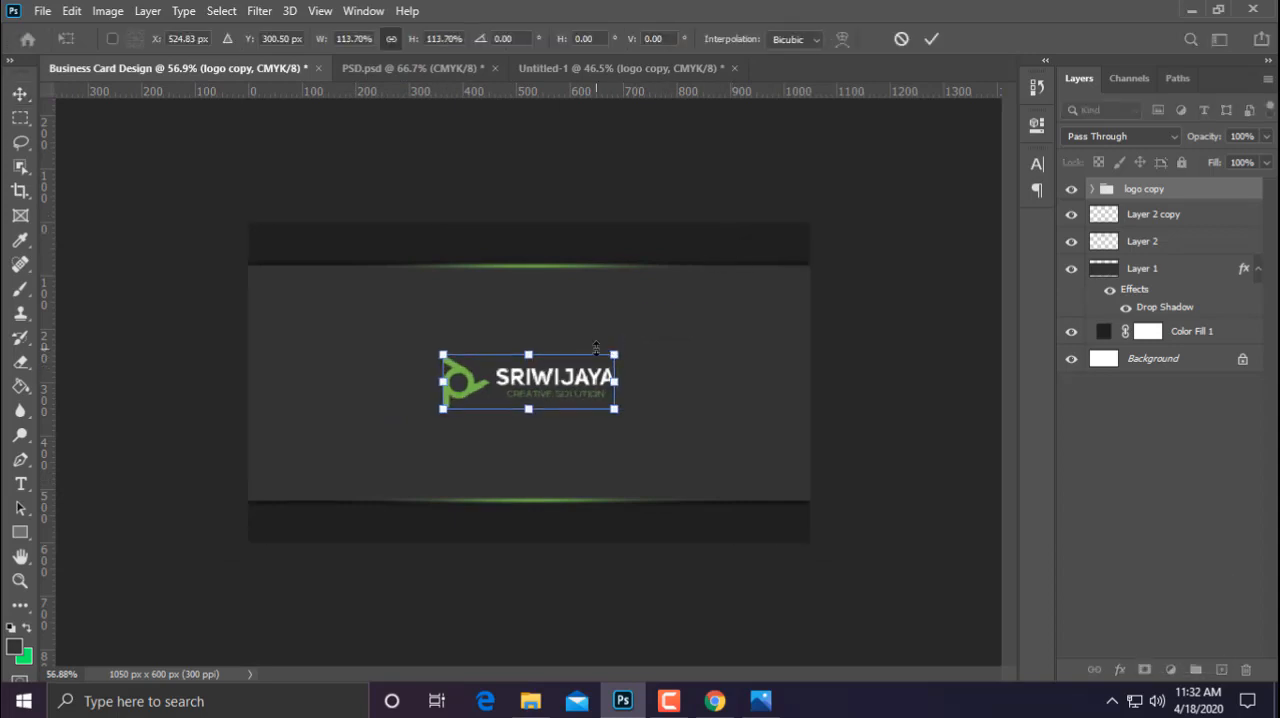
pyautogui.press('Return')
pyautogui.scroll(7, 612, 370)
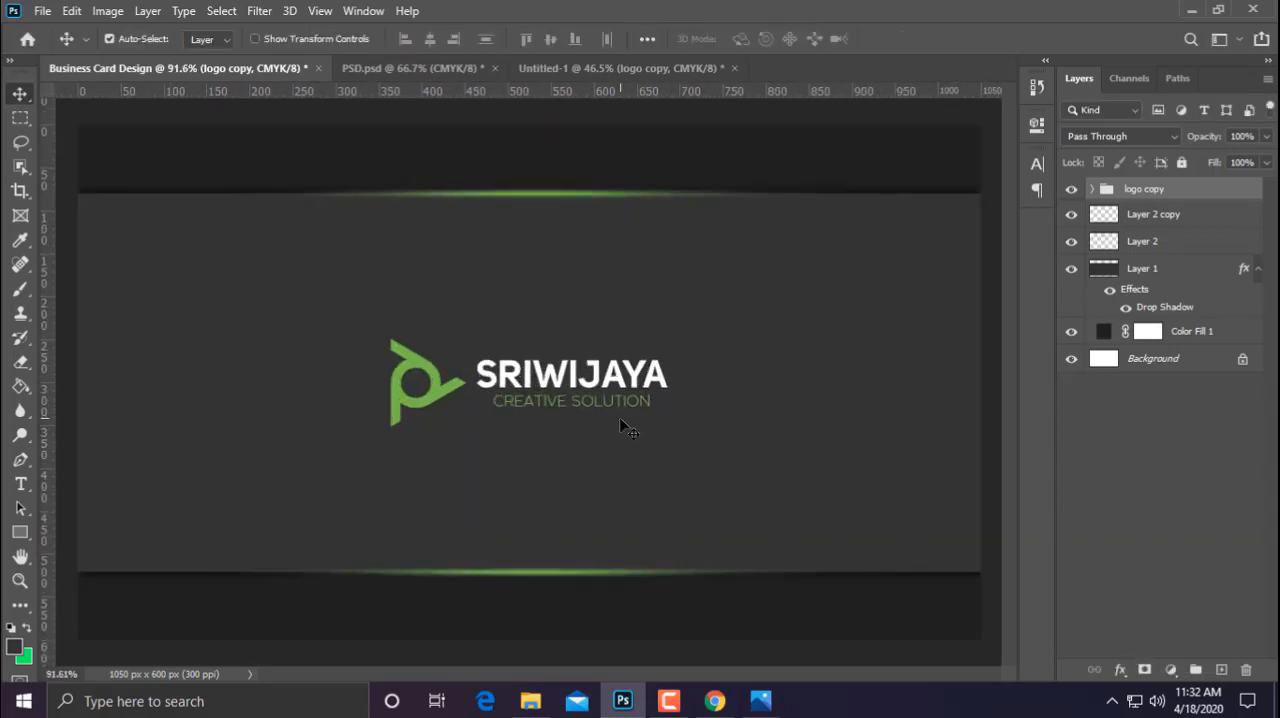
pyautogui.scroll(-2, 616, 430)
pyautogui.scroll(-1, 616, 440)
# Copy the "Web" group from the Untitled-1 document onto the Business Card Design canvas and centre it horizontally
pyautogui.click(657, 70)
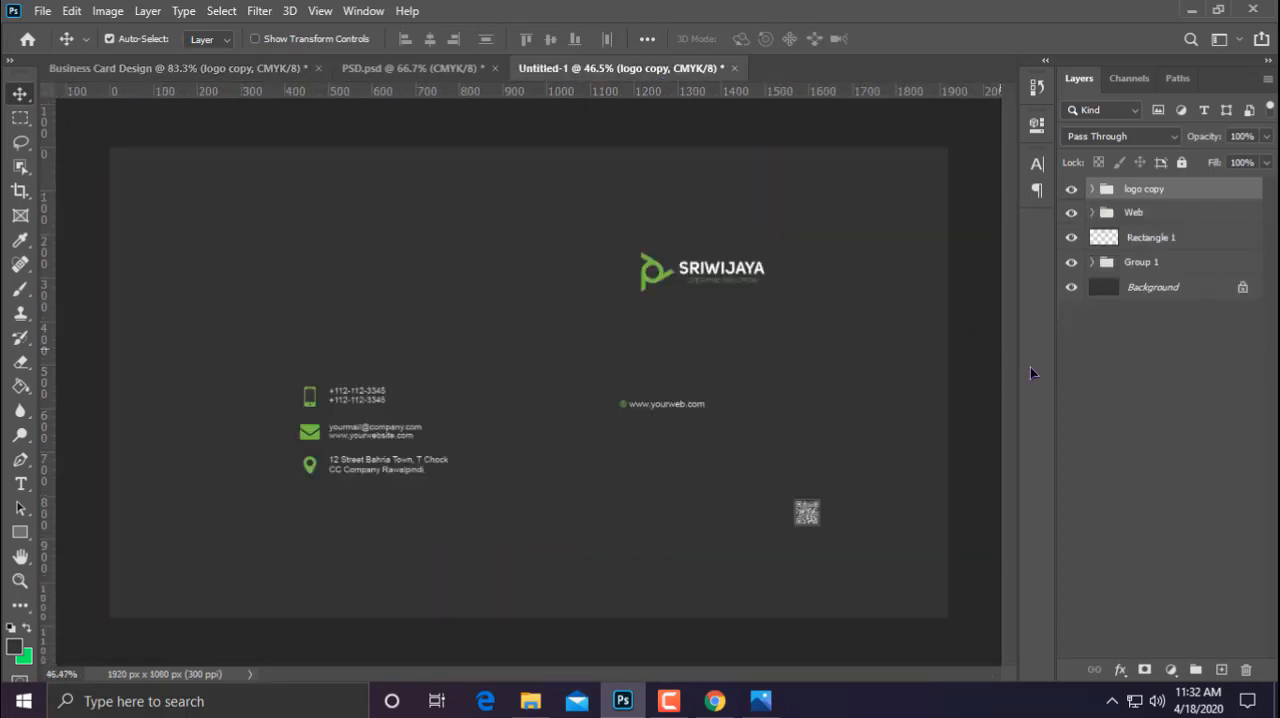
pyautogui.moveTo(1130, 218); pyautogui.dragTo(428, 515)
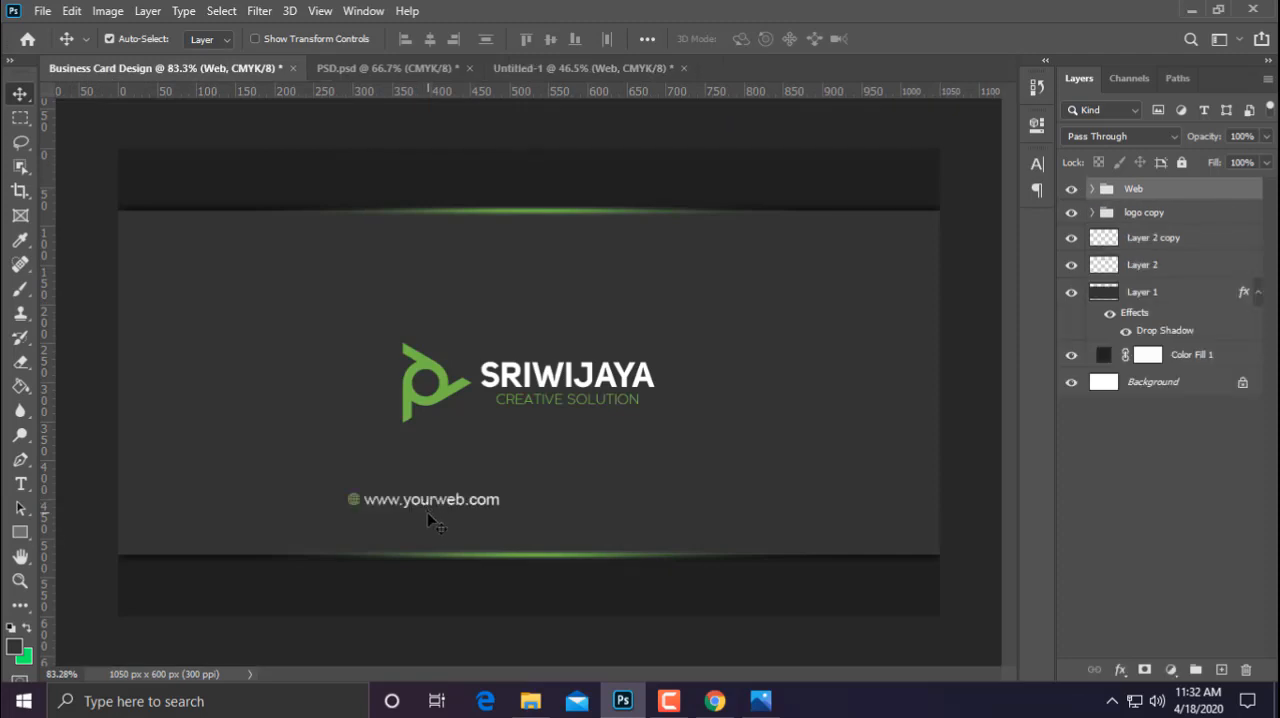
pyautogui.hotkey('ctrl', 'a')
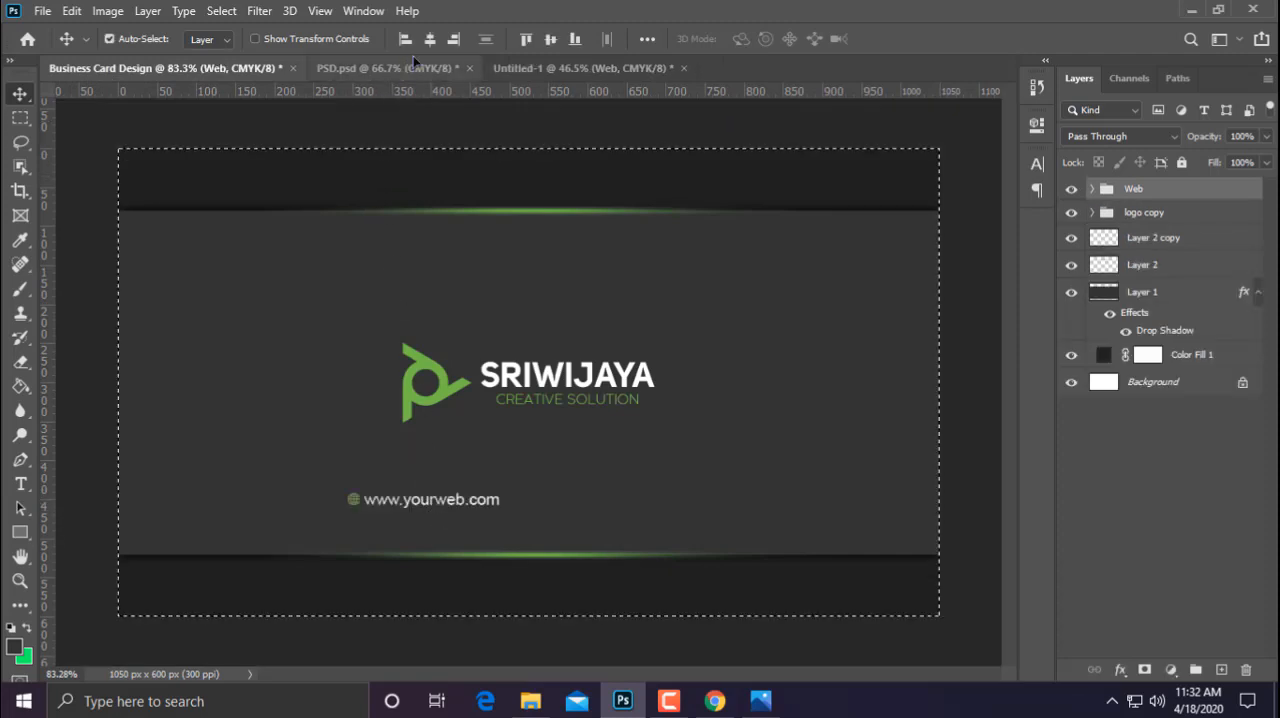
pyautogui.click(430, 38)
pyautogui.hotkey('ctrl', 'd')
# Move the web address straight down into the dark strip below the grey band
pyautogui.press('Down')
pyautogui.press('Down')
pyautogui.press('Down')
pyautogui.press('Down')
pyautogui.press('Down')
pyautogui.press('Down')
pyautogui.press('Down')
pyautogui.press('Down')
pyautogui.press('Down')
pyautogui.press('Down')
pyautogui.press('Down')
pyautogui.press('Down')
pyautogui.press('Down')
pyautogui.press('Down')
pyautogui.press('Down')
pyautogui.press('Down')
pyautogui.press('Down')
pyautogui.press('Down')
pyautogui.press('Down')
pyautogui.press('Down')
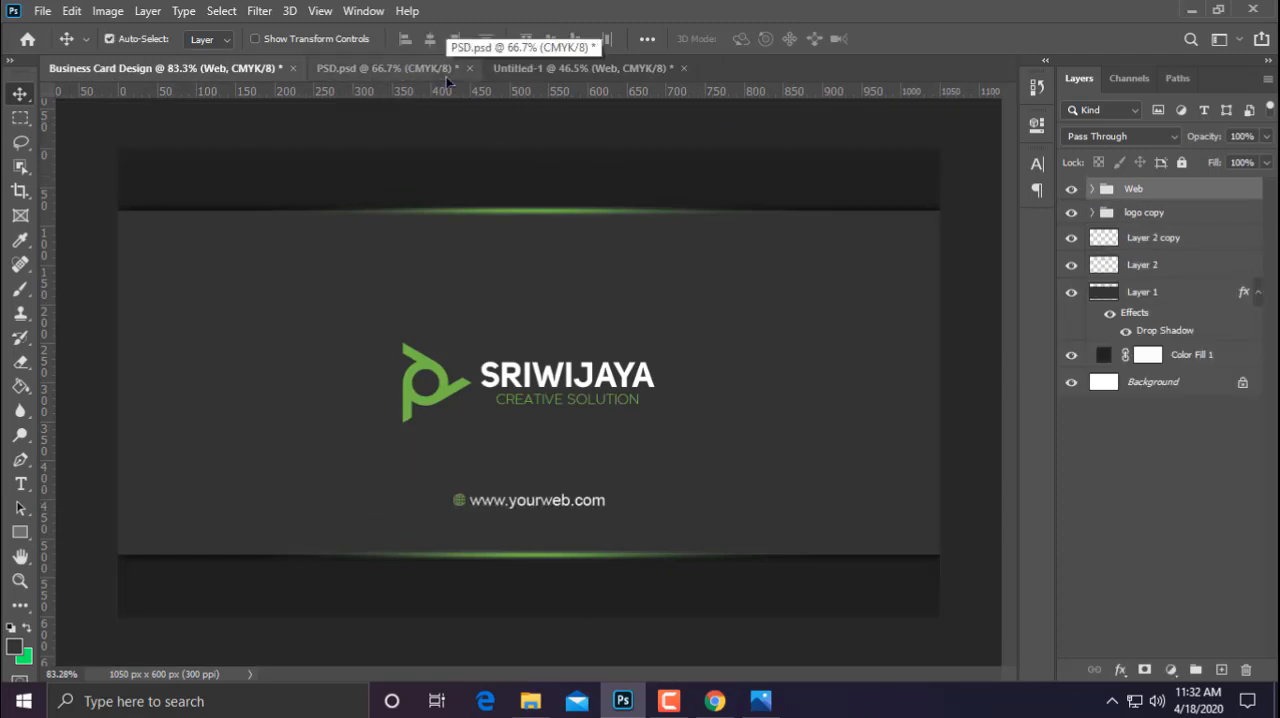
pyautogui.press('Down')
pyautogui.press('Down')
pyautogui.press('Down')
pyautogui.press('Down')
pyautogui.press('Down')
pyautogui.press('Down')
pyautogui.press('Down')
pyautogui.press('Down')
pyautogui.press('Down')
pyautogui.press('Down')
pyautogui.press('Down')
pyautogui.press('Down')
pyautogui.press('Down')
pyautogui.press('Down')
pyautogui.press('Down')
pyautogui.press('Down')
pyautogui.press('Down')
pyautogui.press('Down')
pyautogui.press('Down')
pyautogui.press('Down')
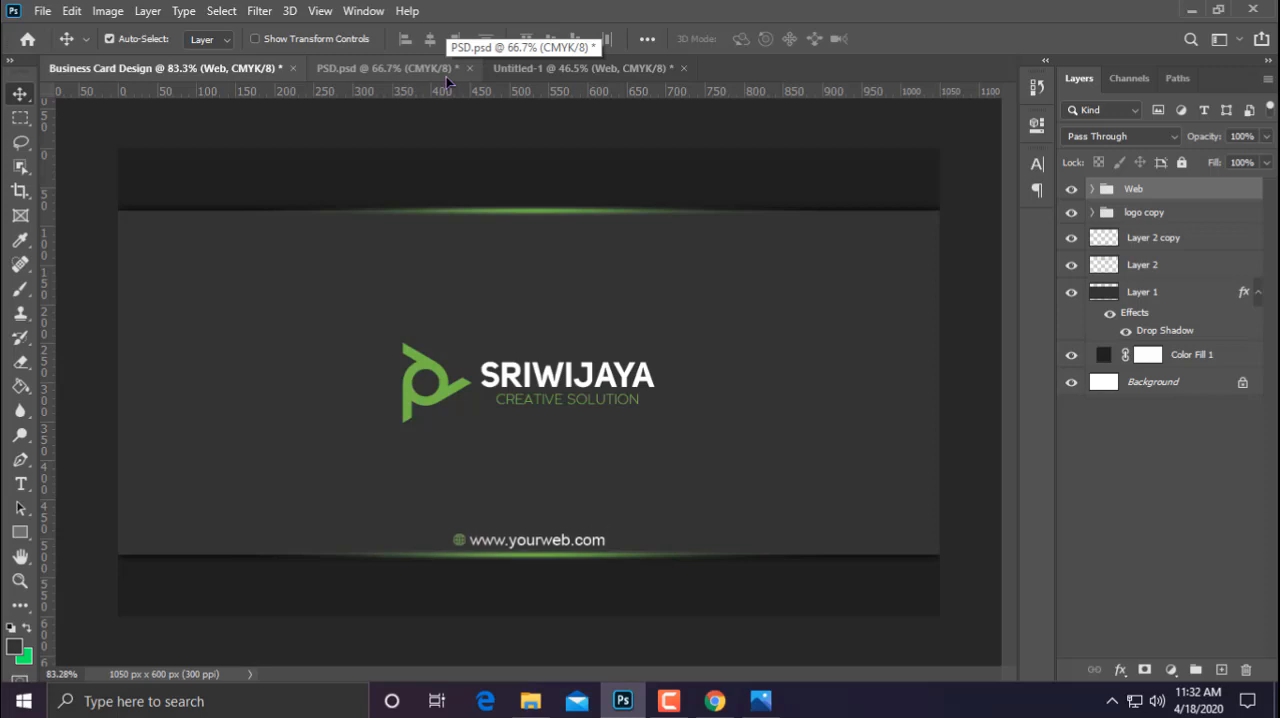
pyautogui.press('Down')
pyautogui.press('Down')
pyautogui.press('Down')
pyautogui.press('Down')
pyautogui.press('Down')
pyautogui.press('Down')
pyautogui.press('Down')
pyautogui.press('Down')
pyautogui.press('Down')
pyautogui.press('Down')
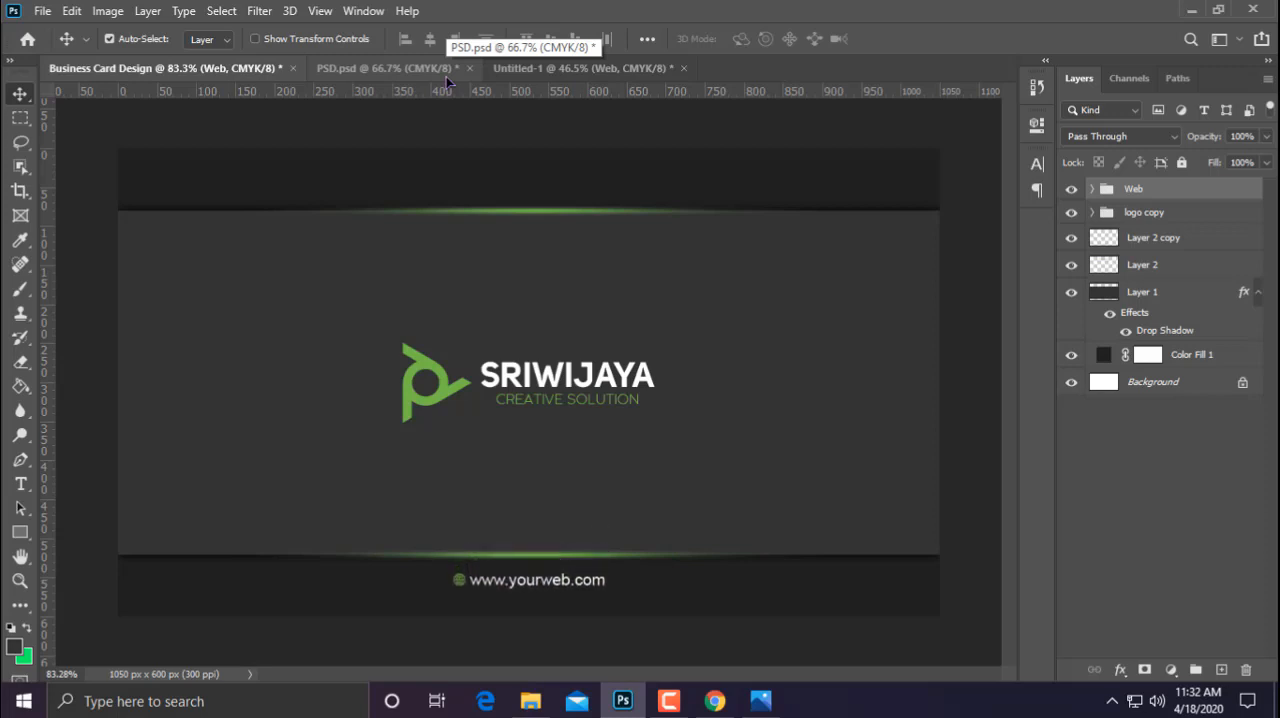
pyautogui.press('Down')
pyautogui.press('Down')
pyautogui.press('Down')
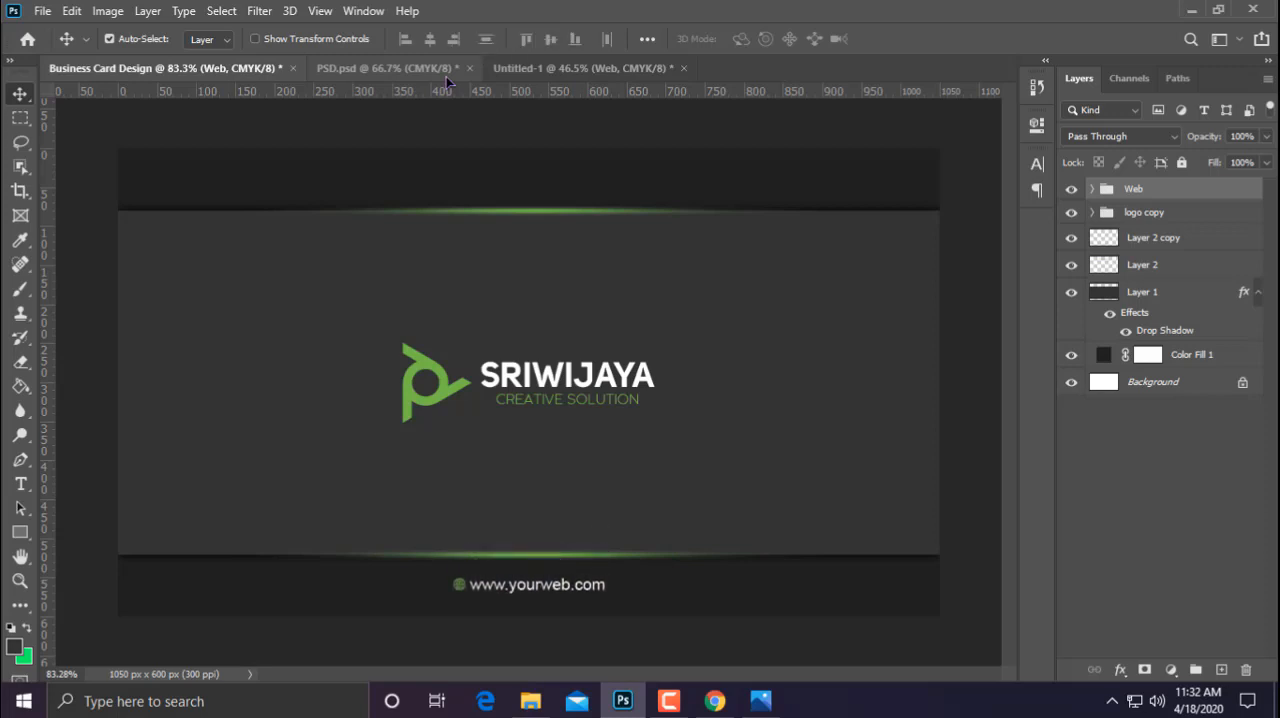
pyautogui.press('Down')
pyautogui.press('Down')
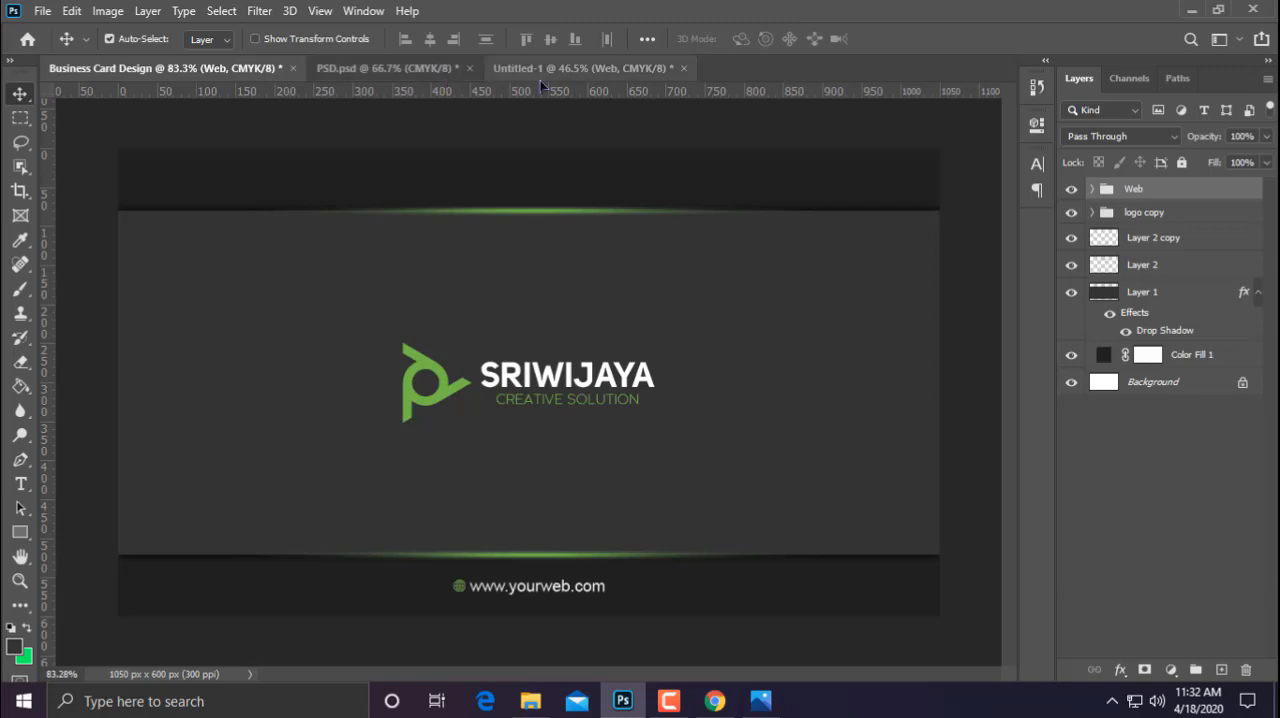
pyautogui.scroll(-3, 717, 385)
pyautogui.scroll(3, 690, 430)
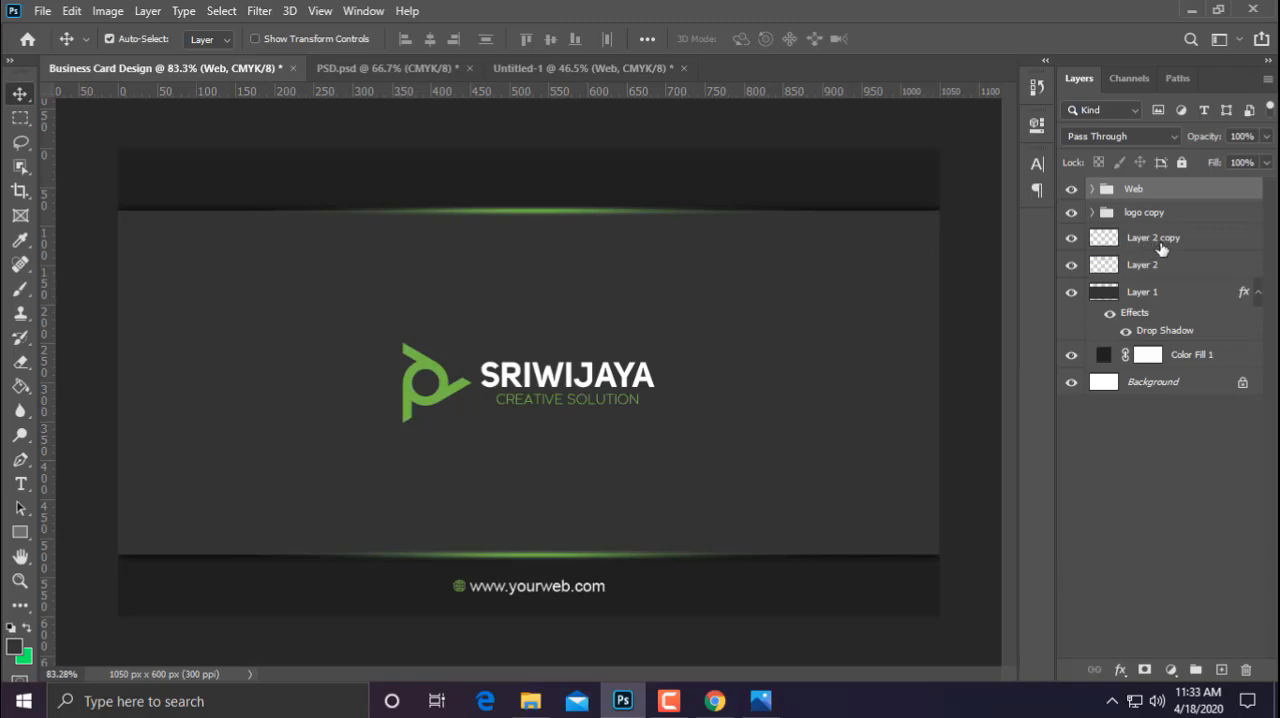
# Group all layers above the Background and name the group "Front Side"
pyautogui.keyDown('shift'); pyautogui.click(1210, 358); pyautogui.keyUp('shift')
pyautogui.click(1196, 669)
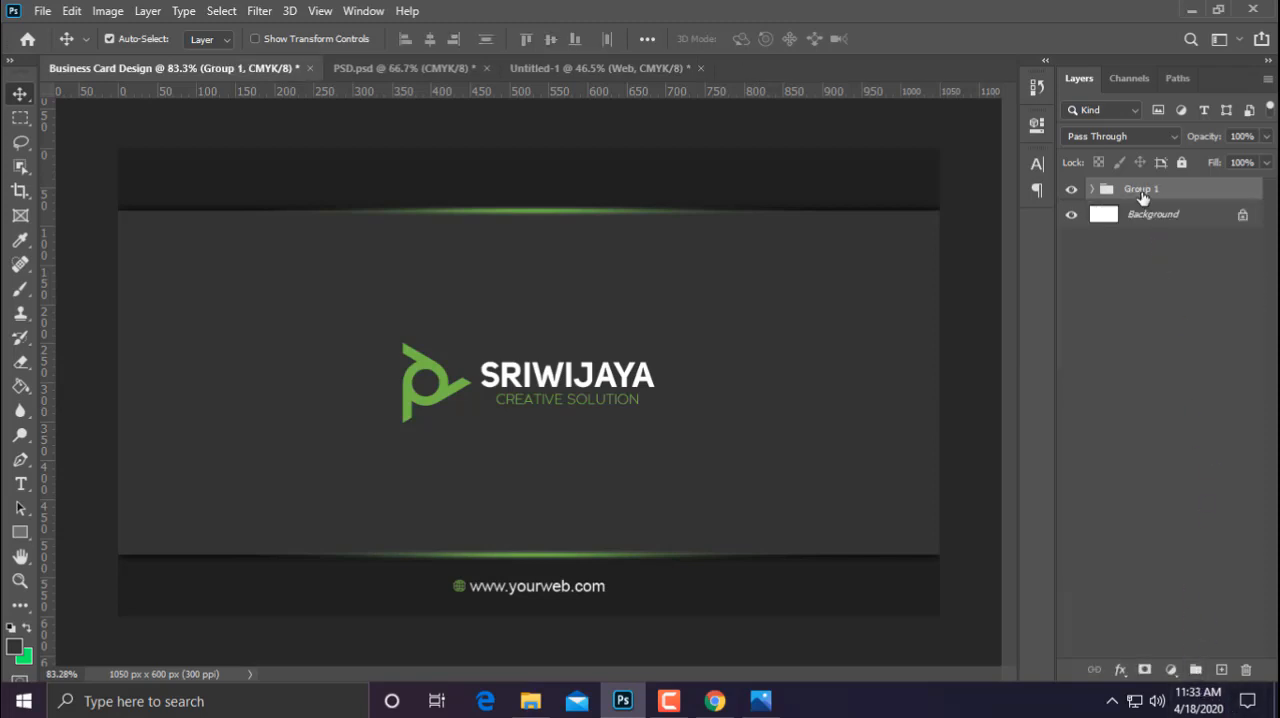
pyautogui.write('Front Side')
pyautogui.press('Return')
pyautogui.click(1172, 334)
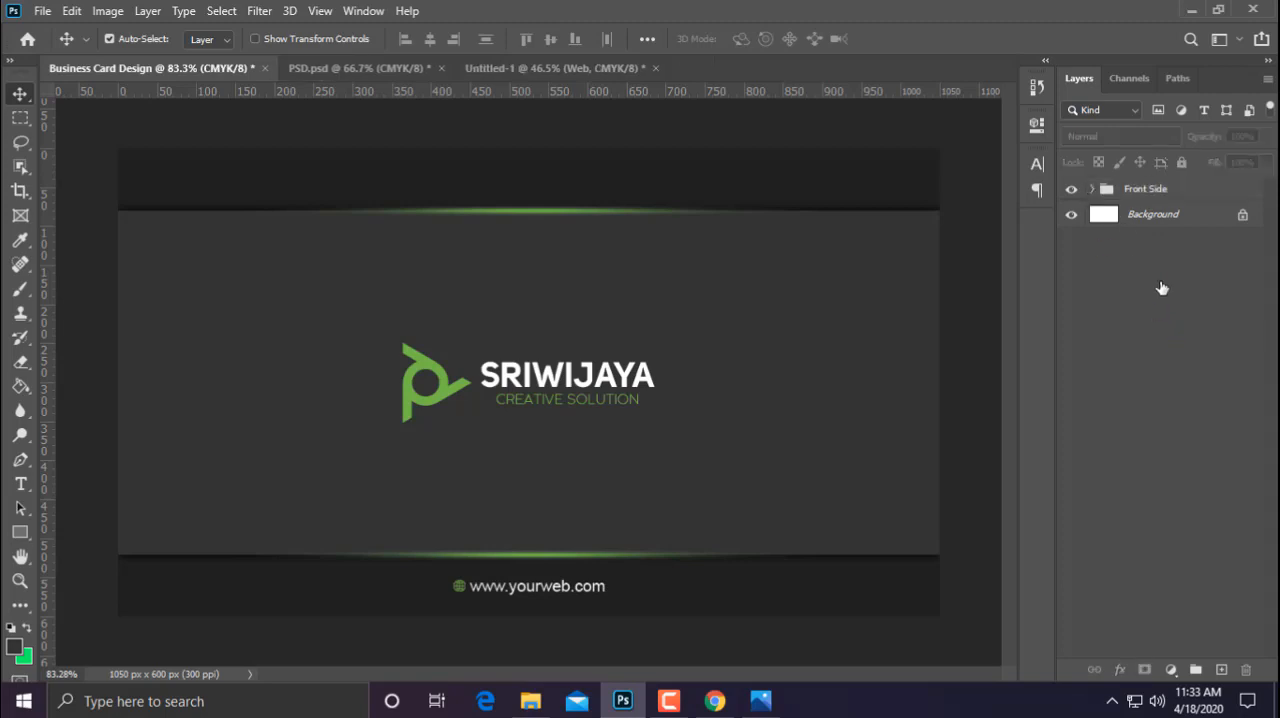
# Duplicate Layer 1 and Color Fill 1 from the Front Side group to above it, and collapse the group
pyautogui.click(1090, 189)
pyautogui.click(1195, 316)
pyautogui.keyDown('shift'); pyautogui.click(1195, 380); pyautogui.keyUp('shift')
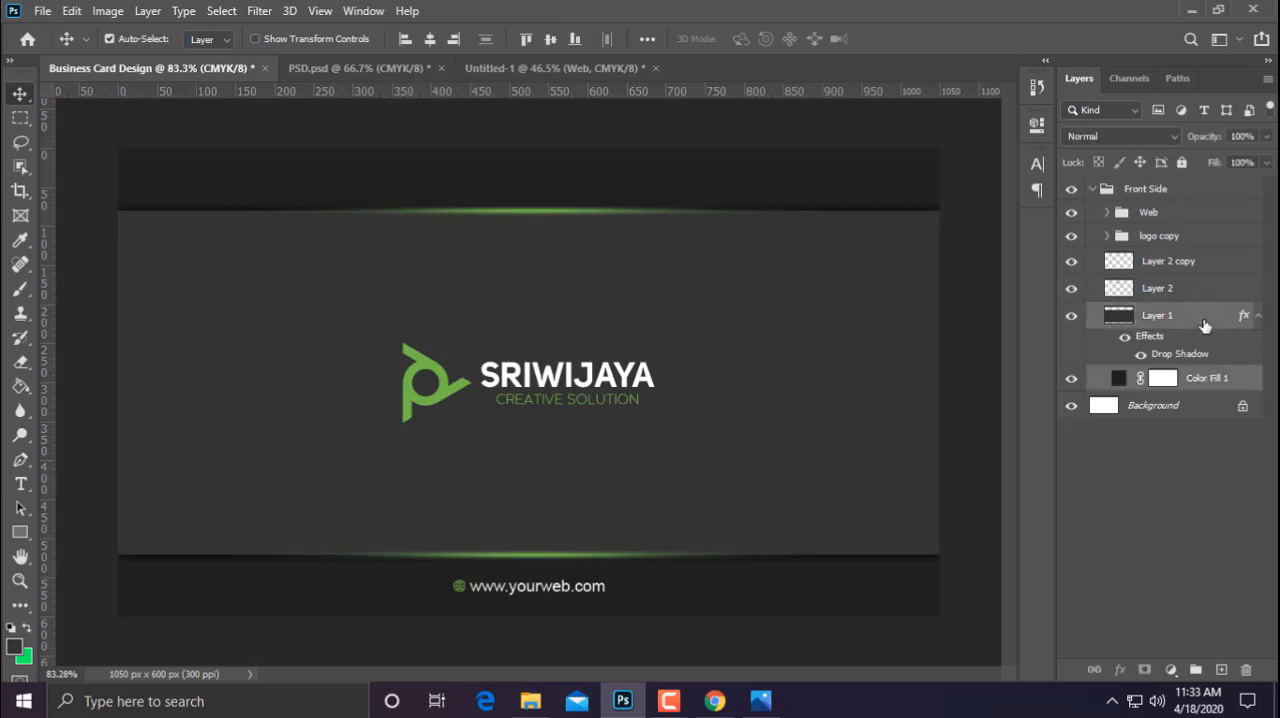
pyautogui.moveTo(1205, 326); pyautogui.dragTo(1172, 181)
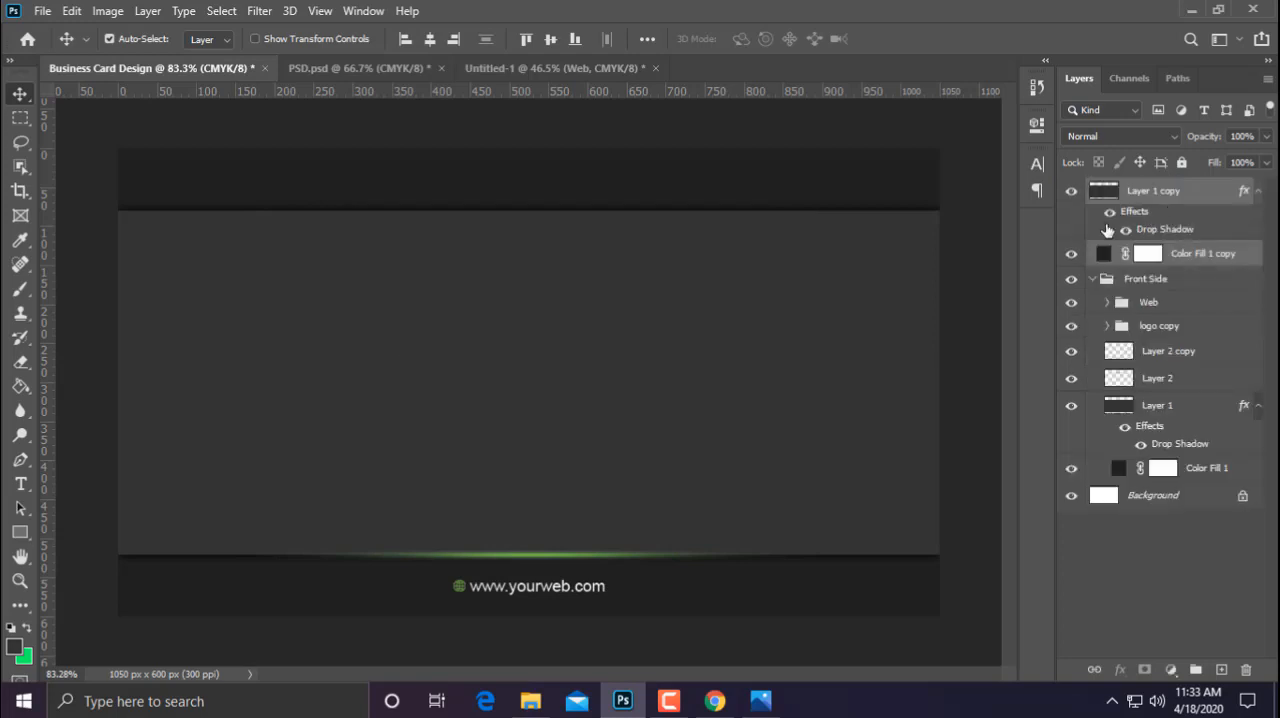
pyautogui.click(1092, 280)
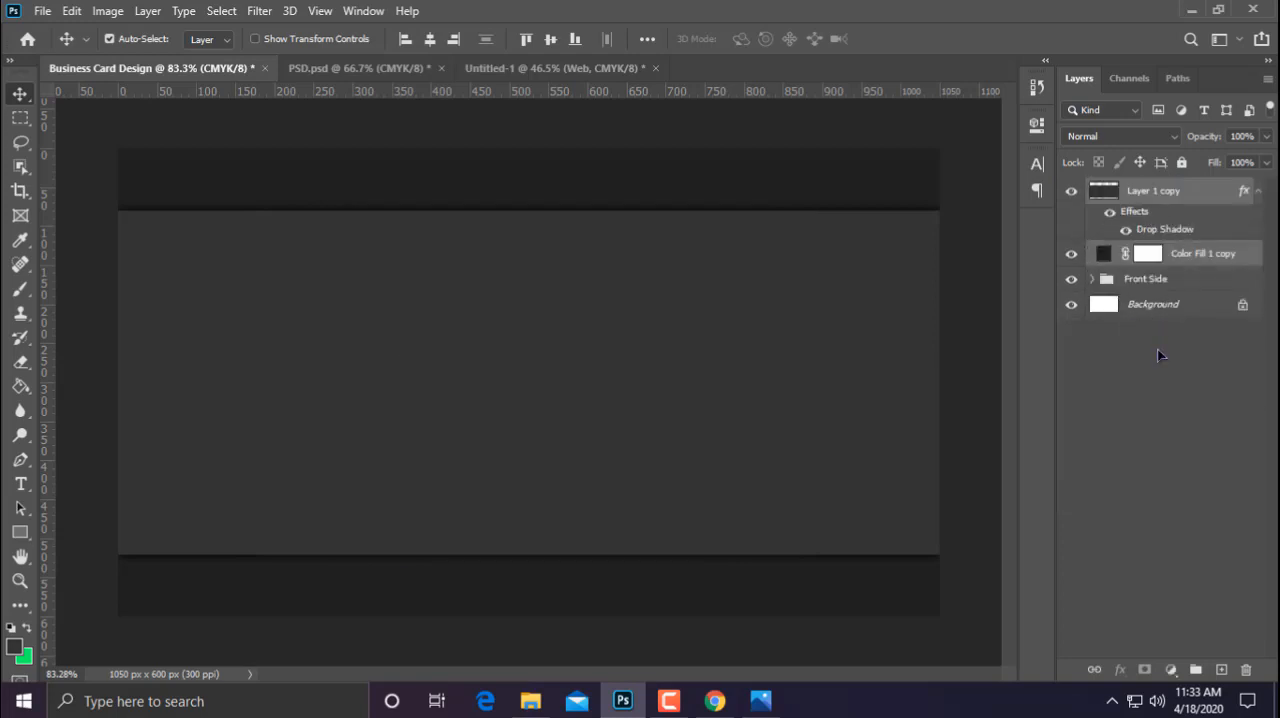
# Duplicate the lower green streak from the Front Side group to the top of the layer stack, and collapse the group
pyautogui.click(1092, 279)
pyautogui.moveTo(1165, 362); pyautogui.dragTo(1185, 184)
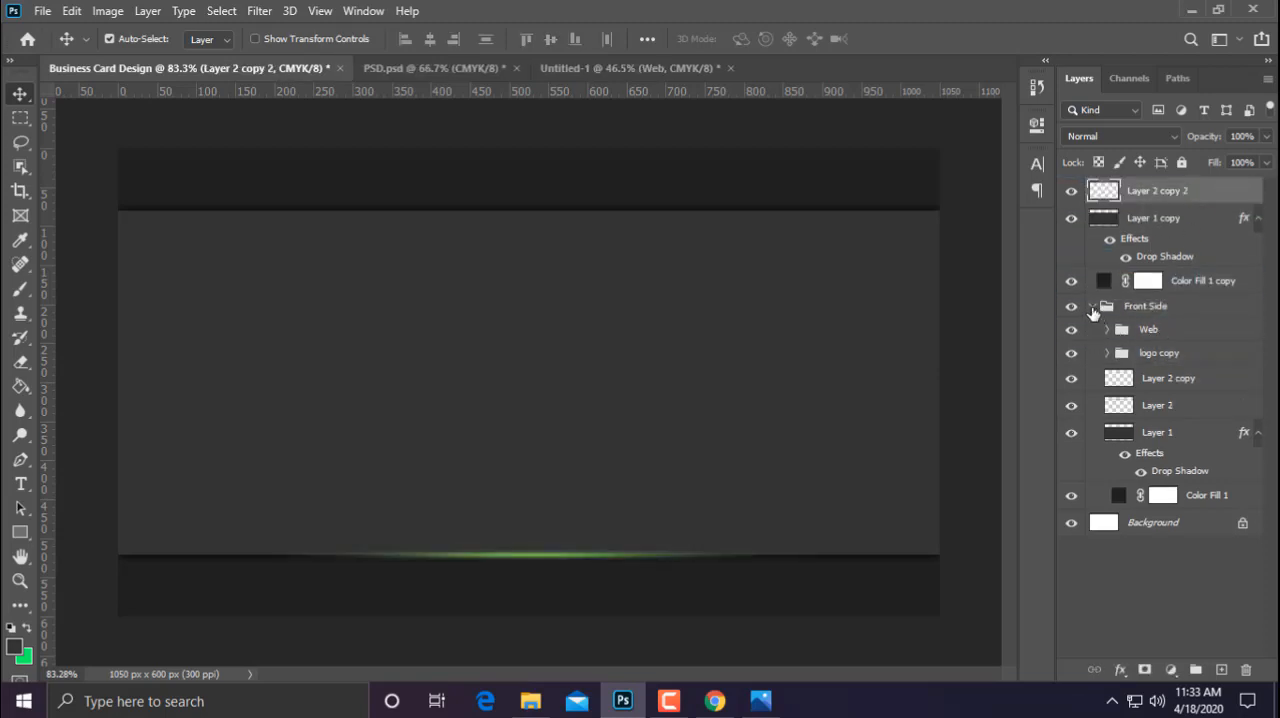
pyautogui.click(1092, 308)
# Rotate the duplicated green streak 90° and move it up to the middle of the card
pyautogui.hotkey('ctrl', 't')
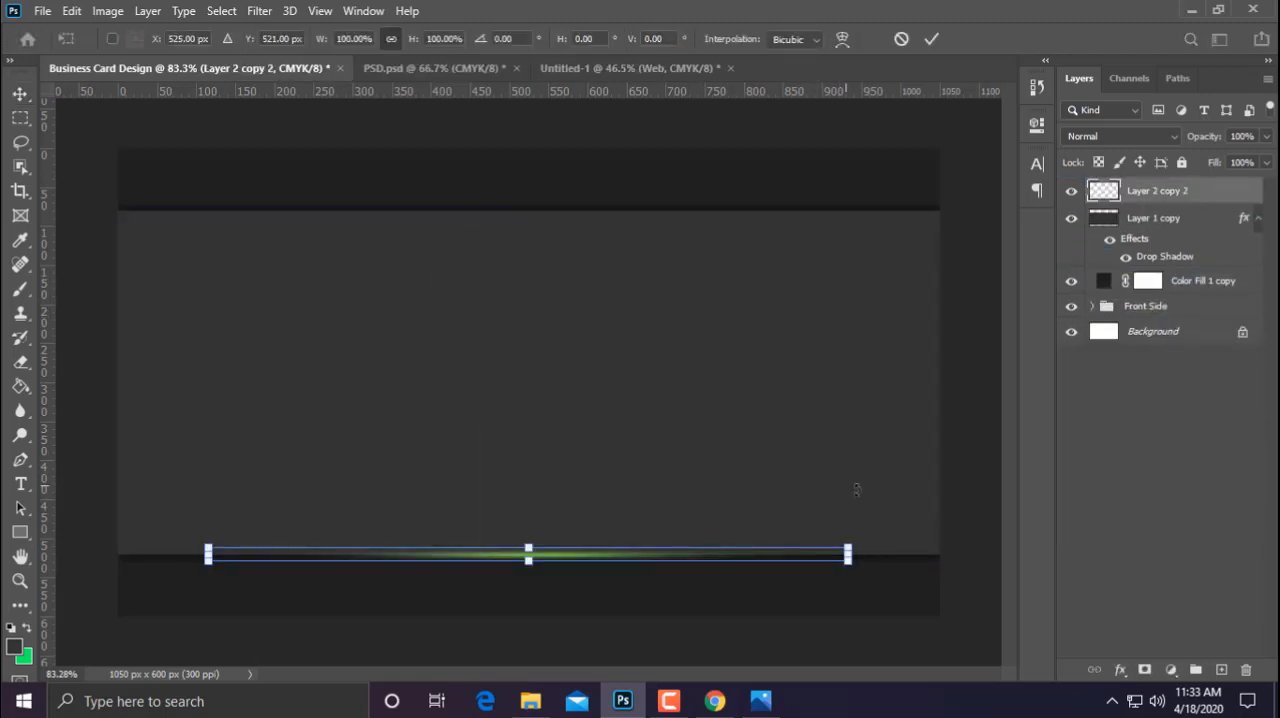
pyautogui.moveTo(862, 548); pyautogui.dragTo(515, 700)
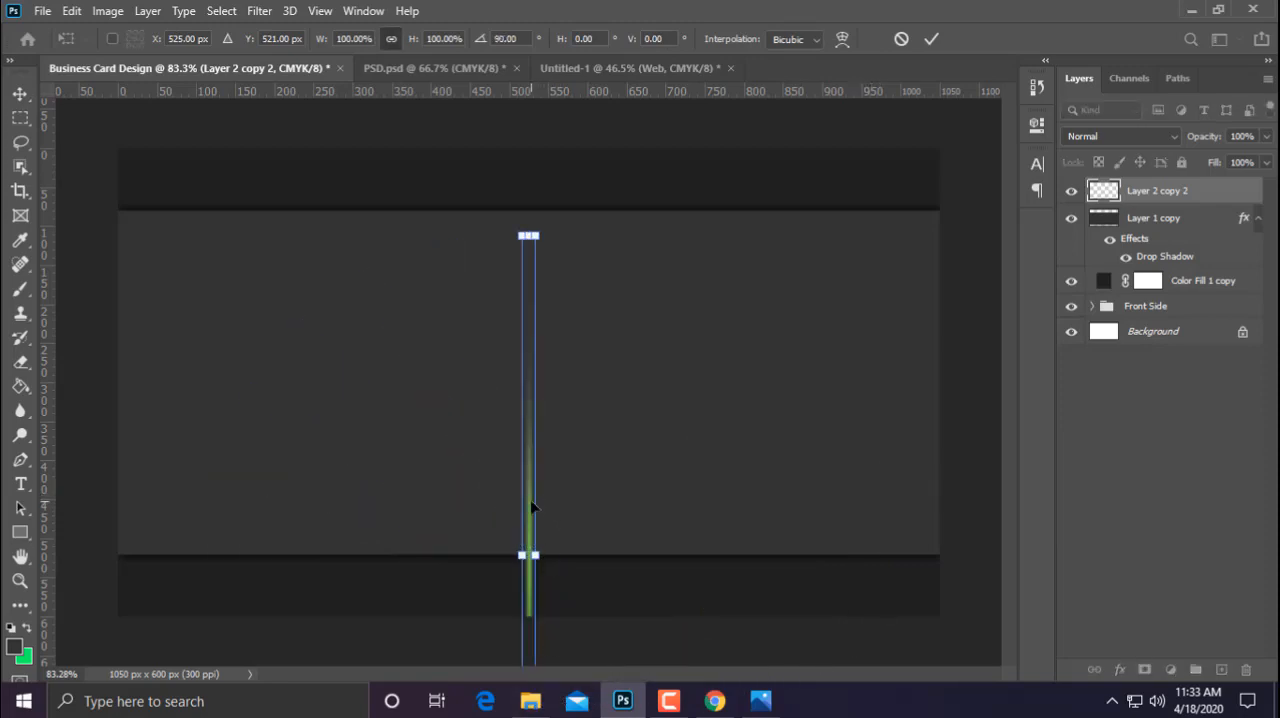
pyautogui.moveTo(531, 508); pyautogui.dragTo(523, 324)
pyautogui.scroll(-5, 565, 330)
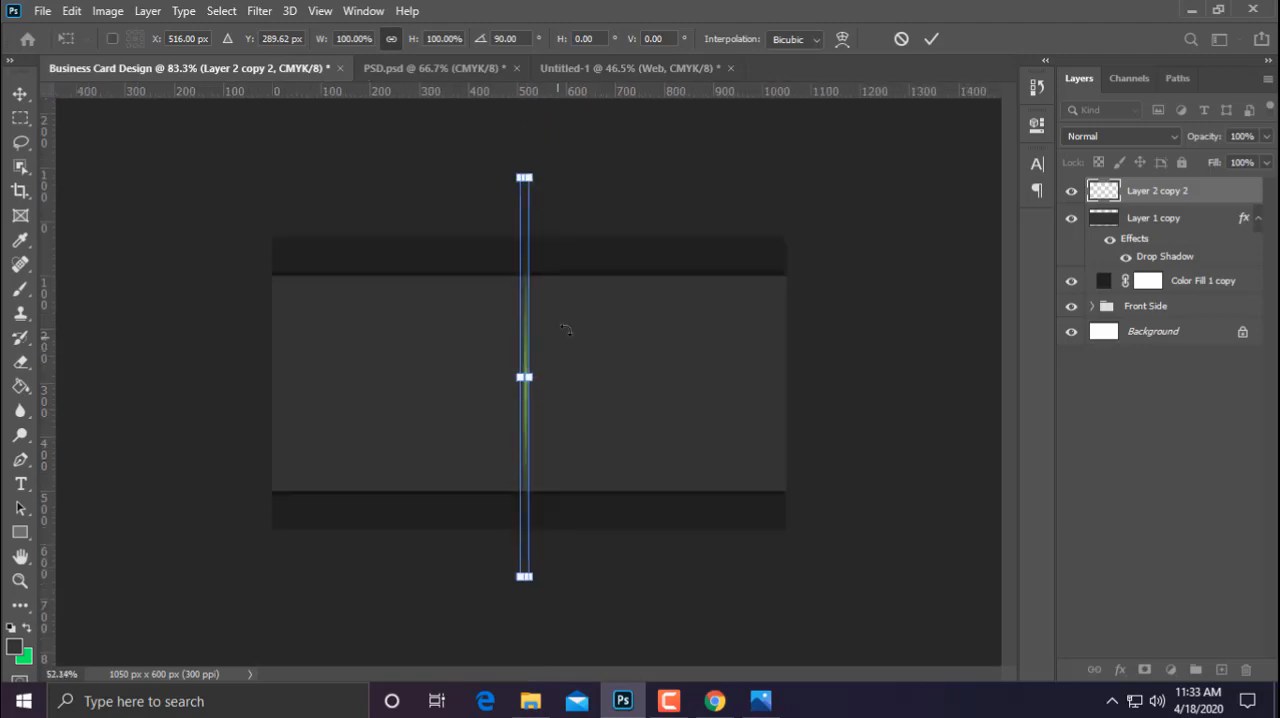
# Scale the vertical streak to about 47.01% so it fits inside the grey band, and centre it on the canvas
pyautogui.moveTo(535, 177); pyautogui.dragTo(530, 281)
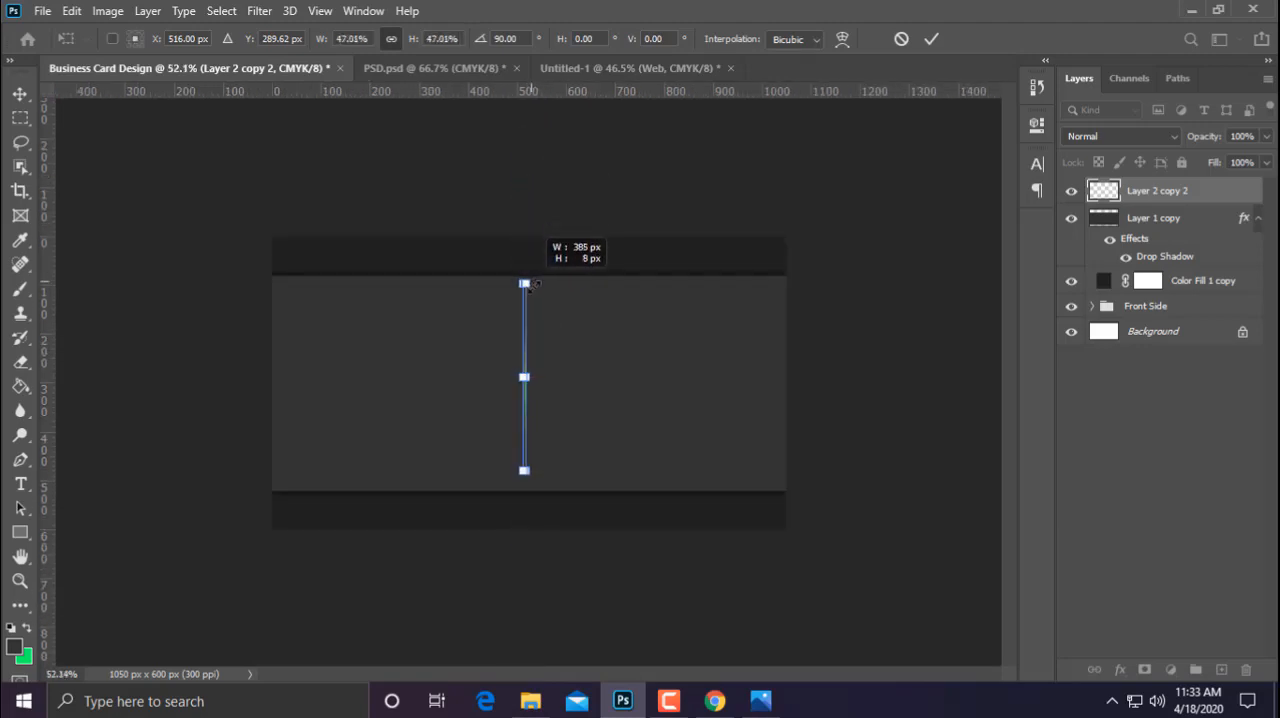
pyautogui.scroll(10, 526, 413)
pyautogui.press('Return')
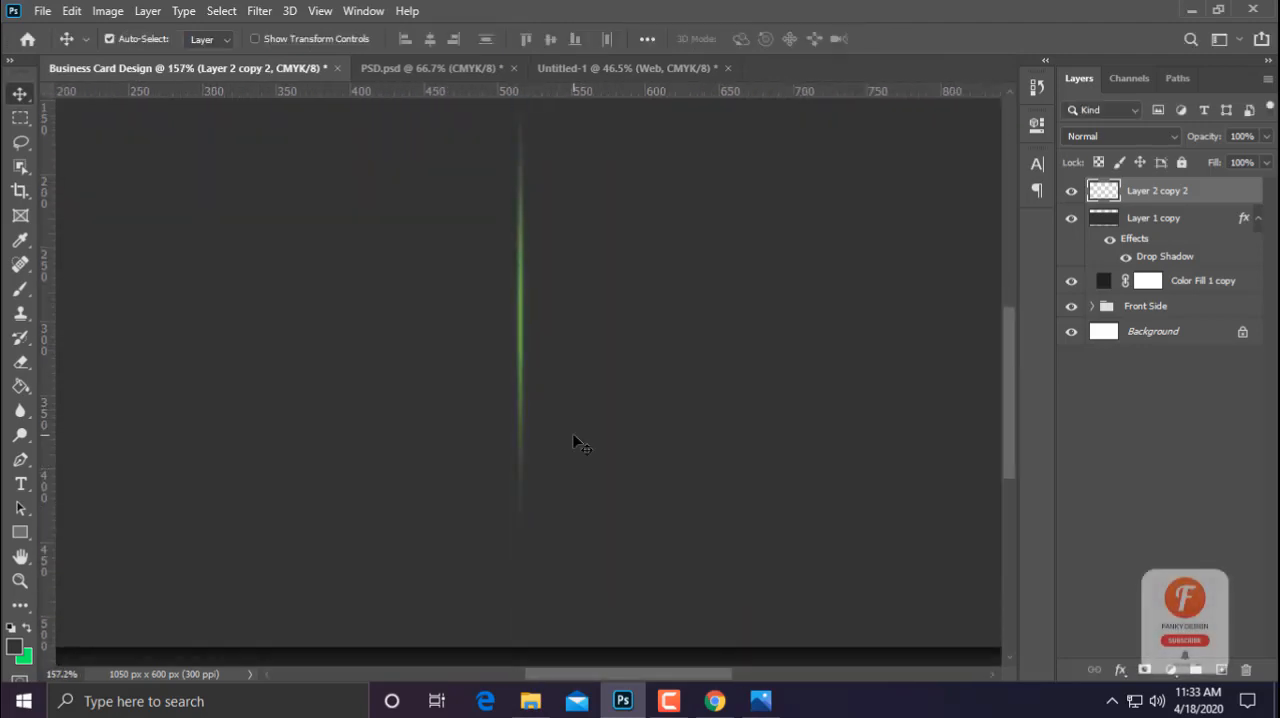
pyautogui.scroll(-7, 740, 466)
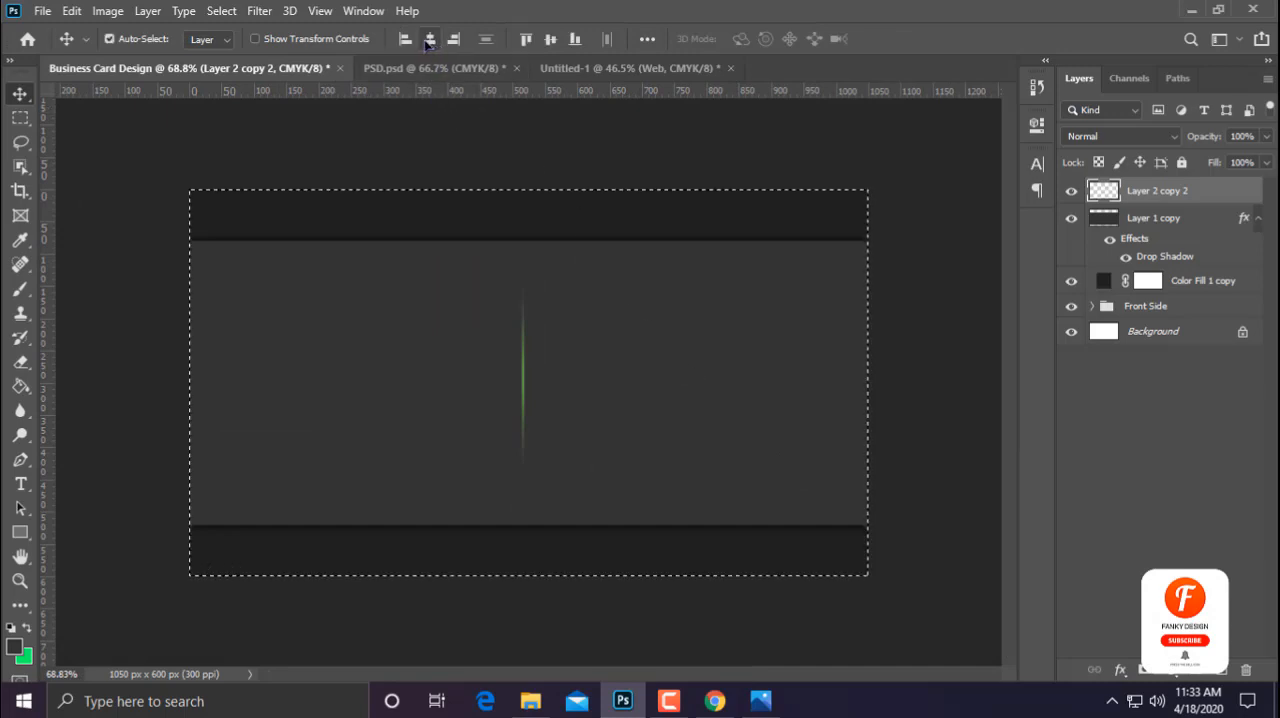
pyautogui.click(430, 39)
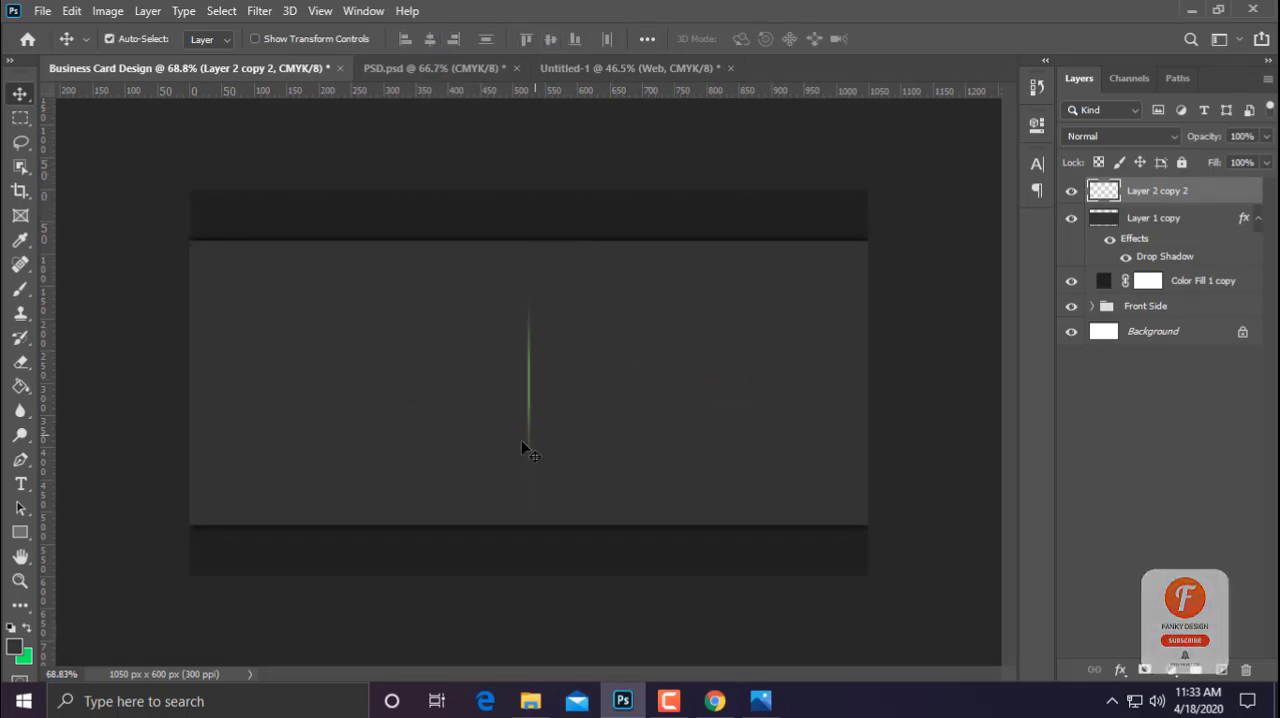
# Widen the vertical green streak to about 260.10%, keeping its height at 100%, and commit the transform
pyautogui.scroll(3, 517, 451)
pyautogui.hotkey('ctrl', 't')
pyautogui.scroll(3, 528, 451)
pyautogui.scroll(2, 541, 381)
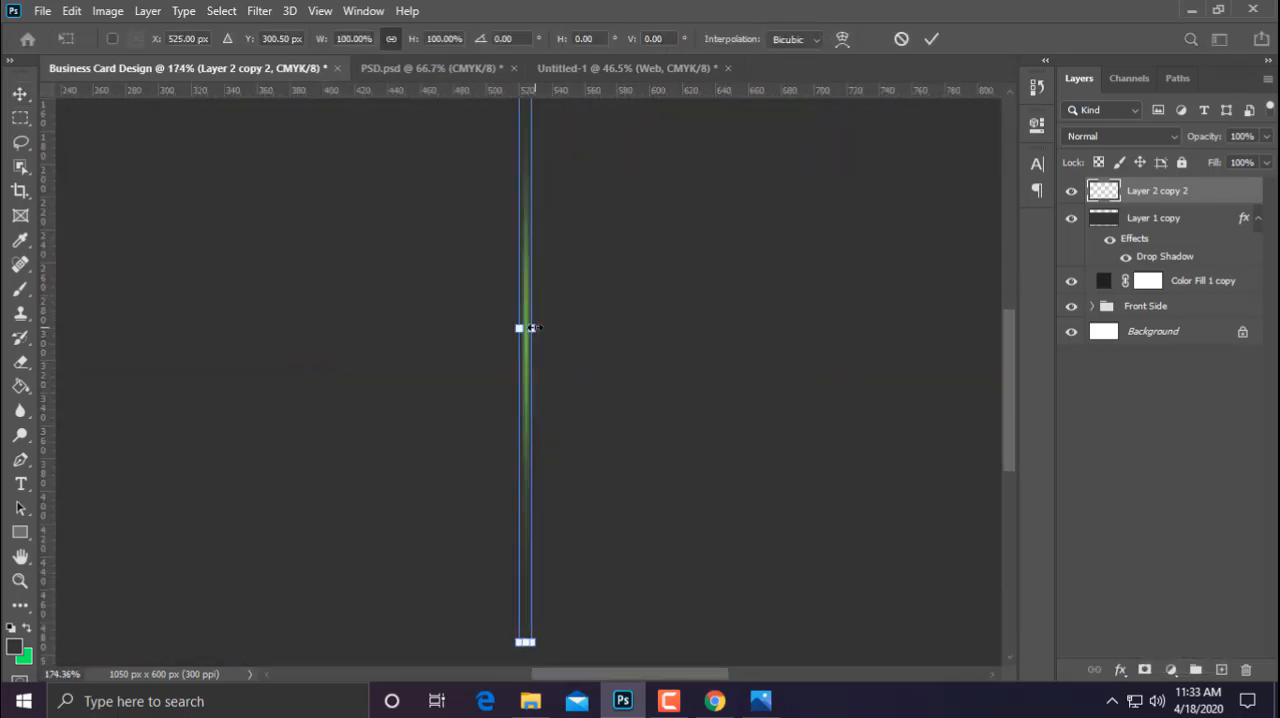
pyautogui.moveTo(530, 328); pyautogui.dragTo(541, 328)
pyautogui.press('shift')
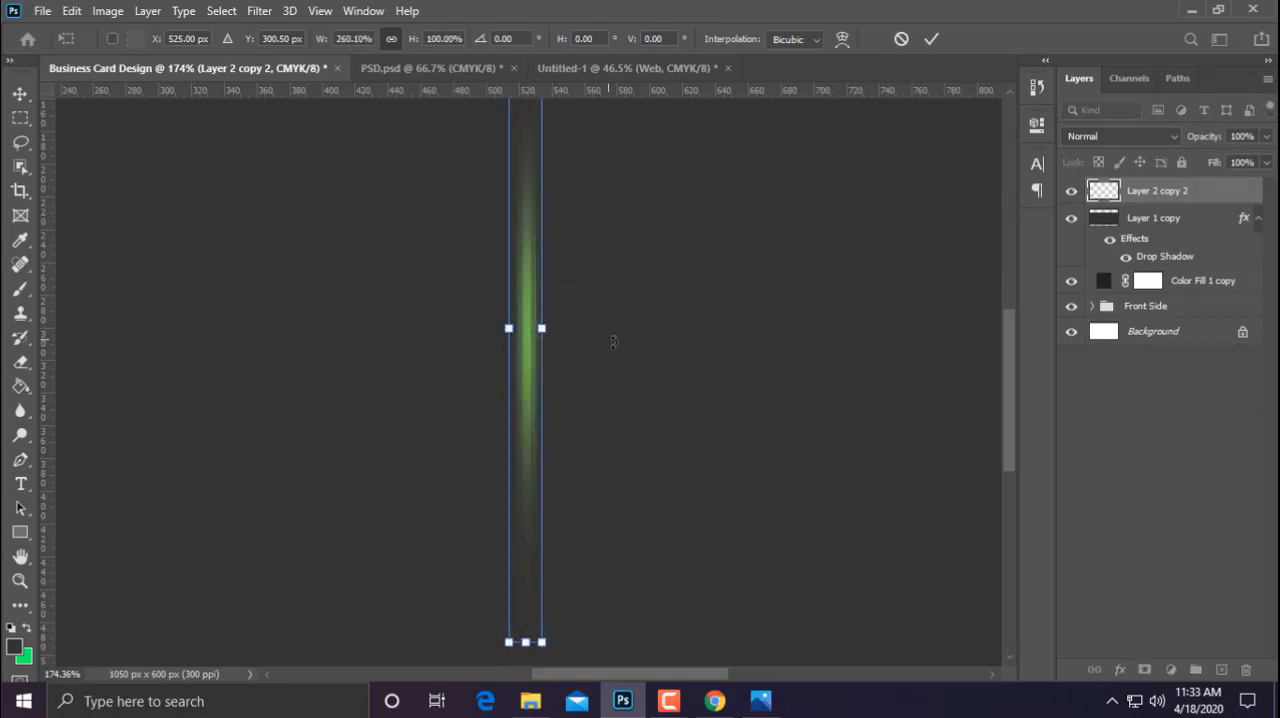
pyautogui.scroll(-6, 605, 370)
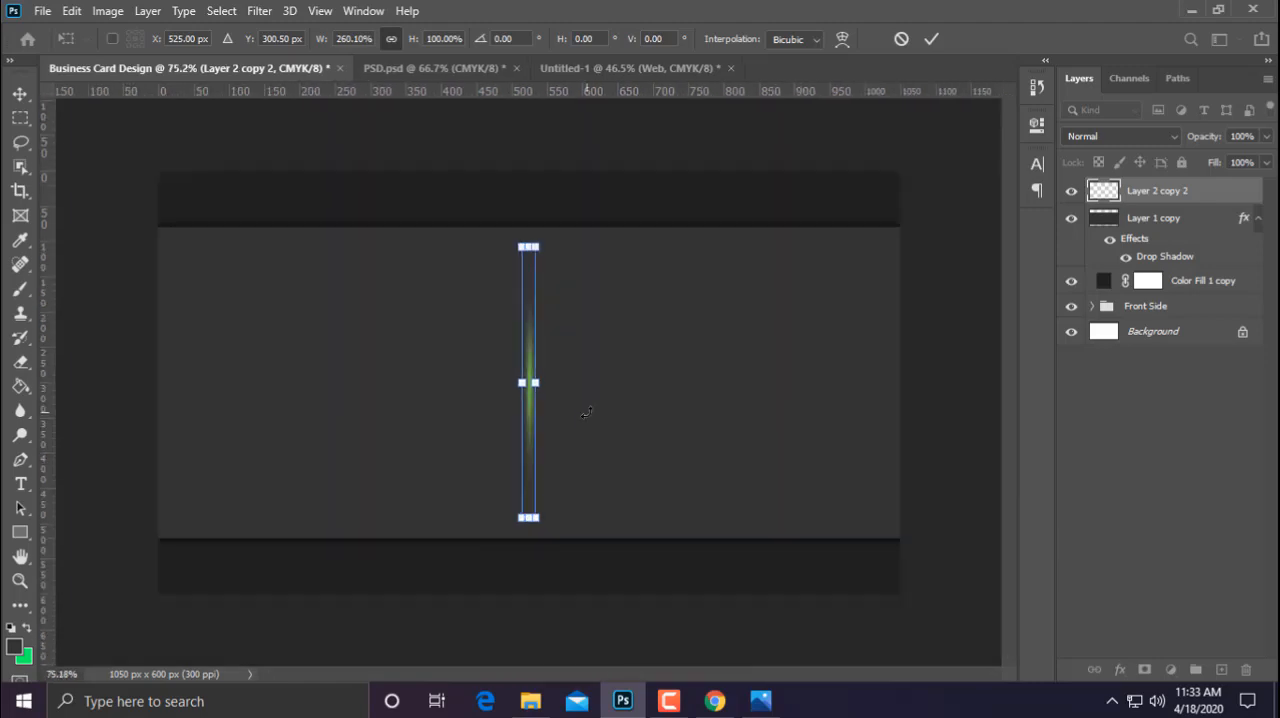
pyautogui.press('Return')
pyautogui.scroll(5, 592, 420)
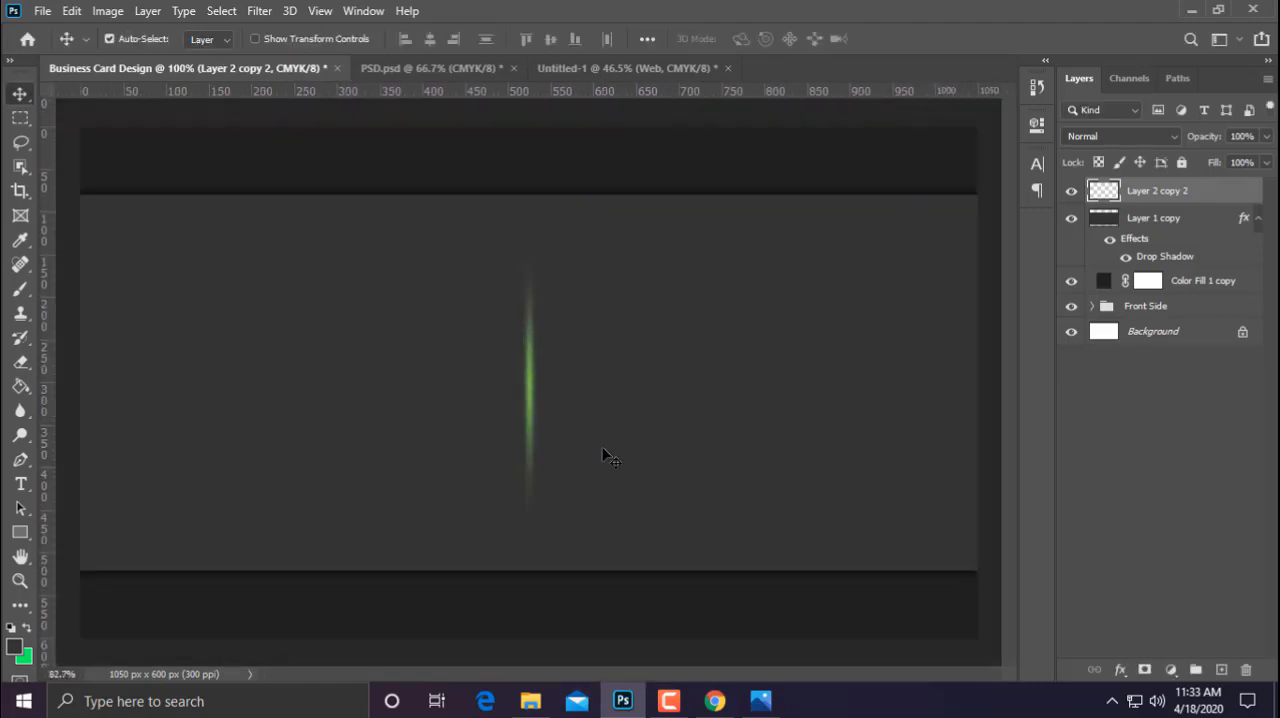
# Narrow the vertical green streak to about 64.09% width about its centre and commit the transform
pyautogui.hotkey('ctrl', 't')
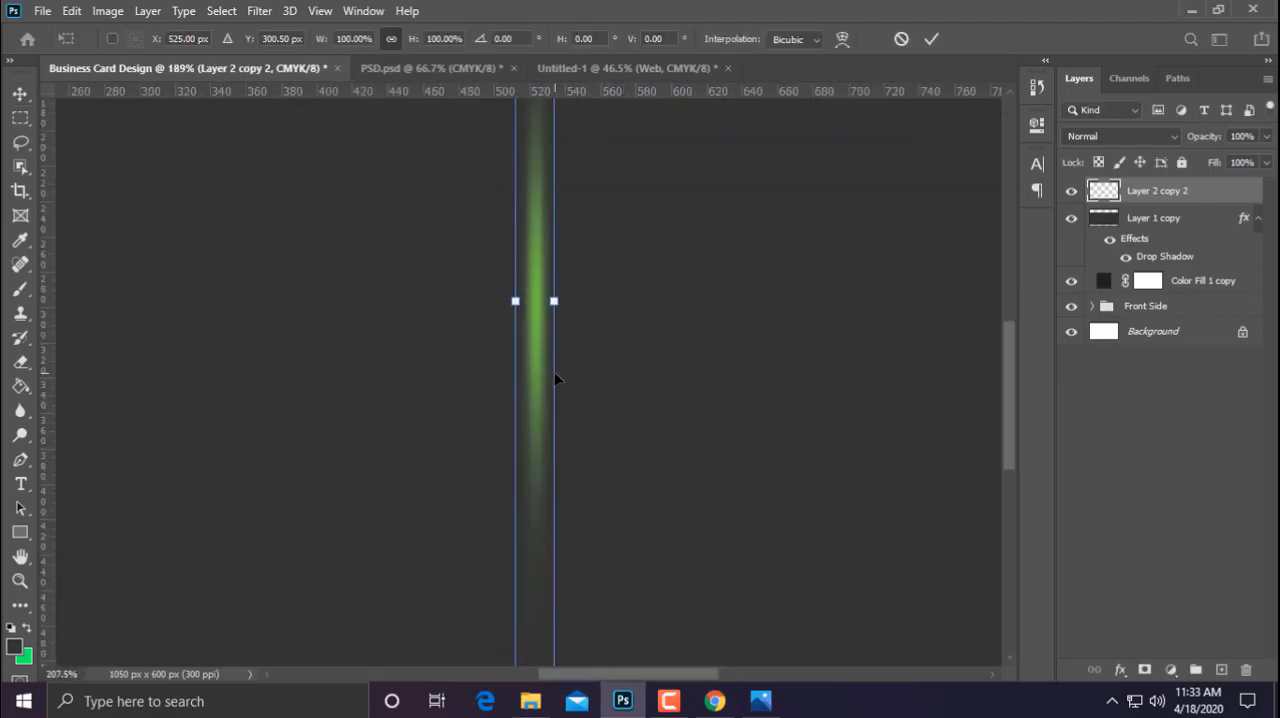
pyautogui.scroll(3, 572, 294)
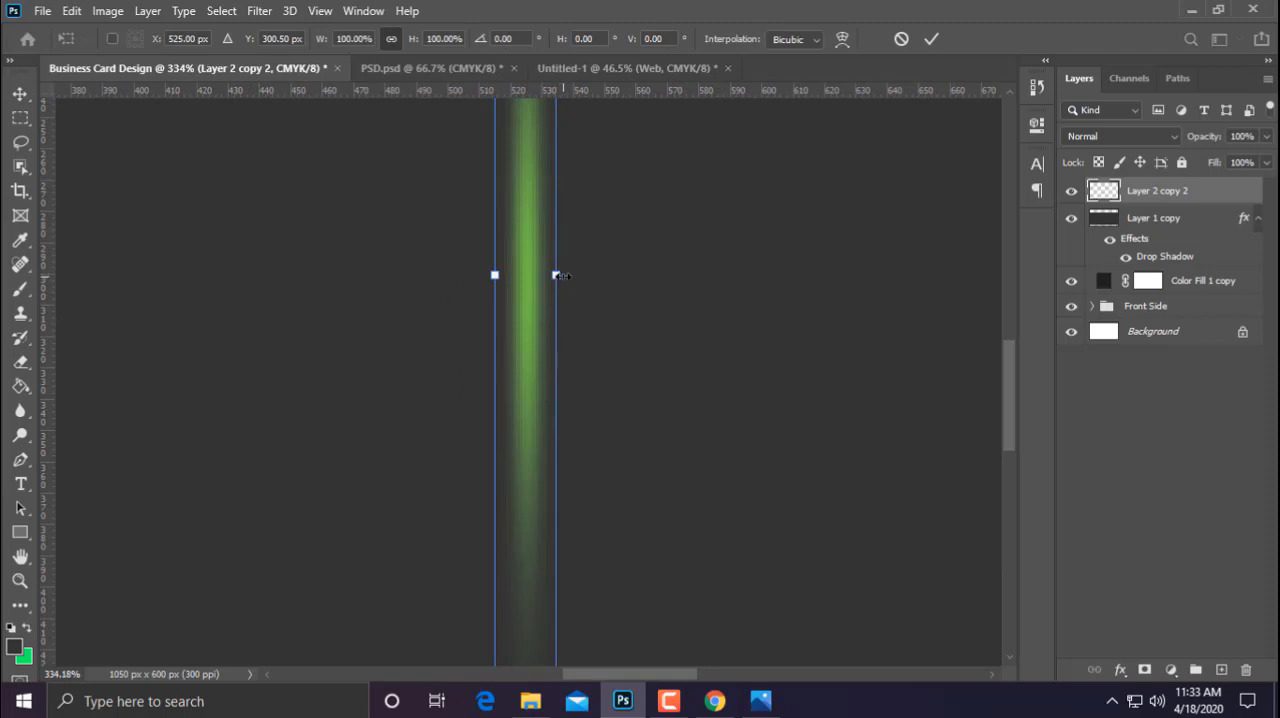
pyautogui.moveTo(562, 276); pyautogui.dragTo(547, 276)
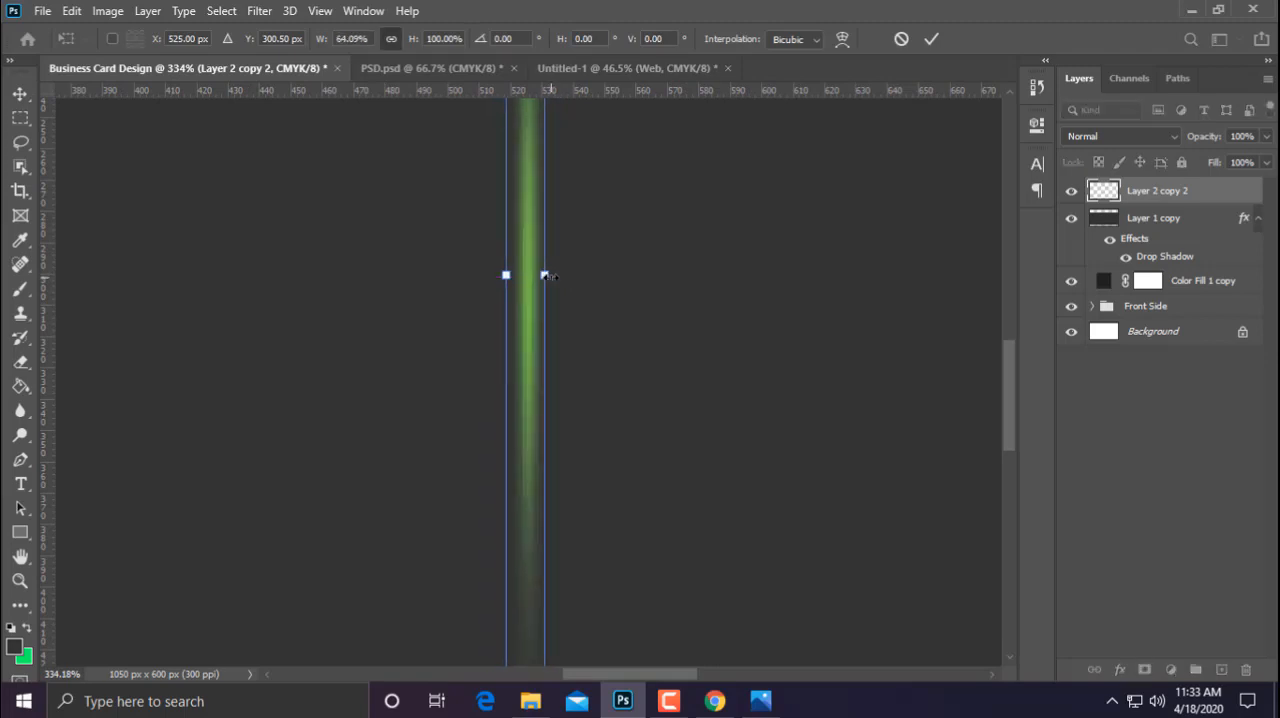
pyautogui.press('Return')
pyautogui.scroll(-6, 734, 440)
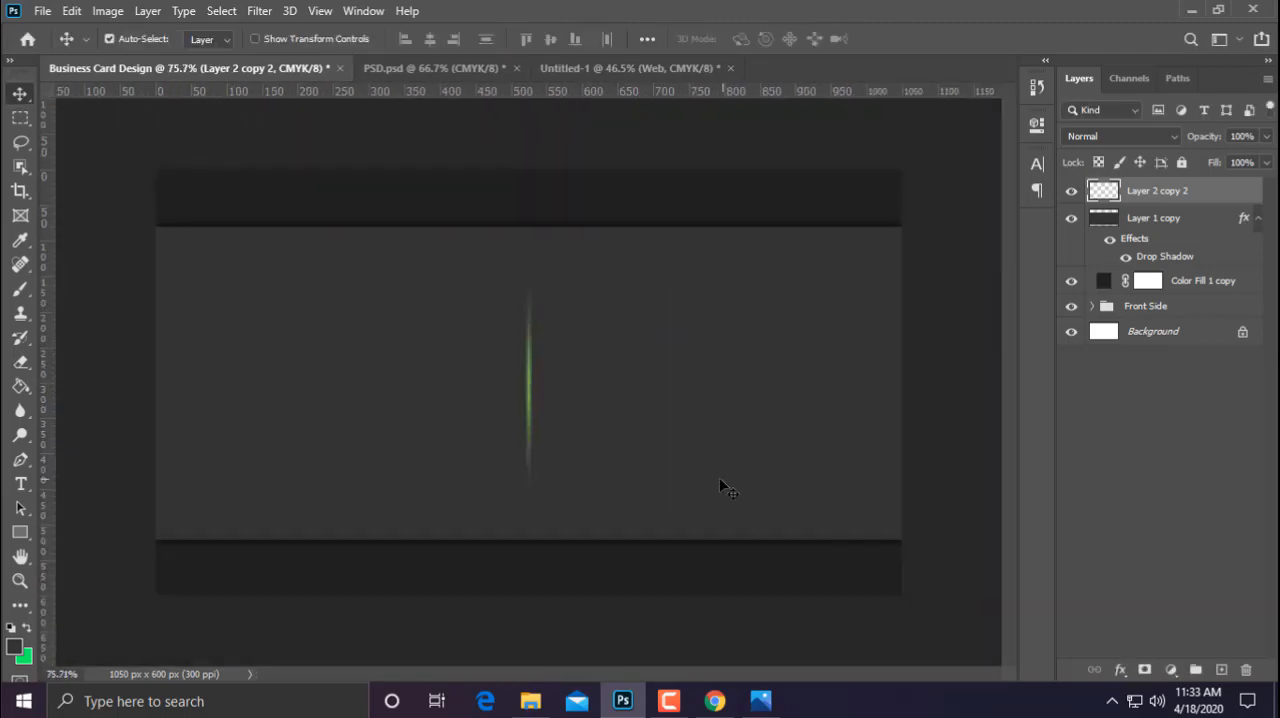
pyautogui.scroll(-1, 720, 485)
pyautogui.scroll(1, 721, 498)
# Apply a white Color Overlay with Normal blending at 100% opacity to the vertical streak layer
pyautogui.rightClick(1168, 195)
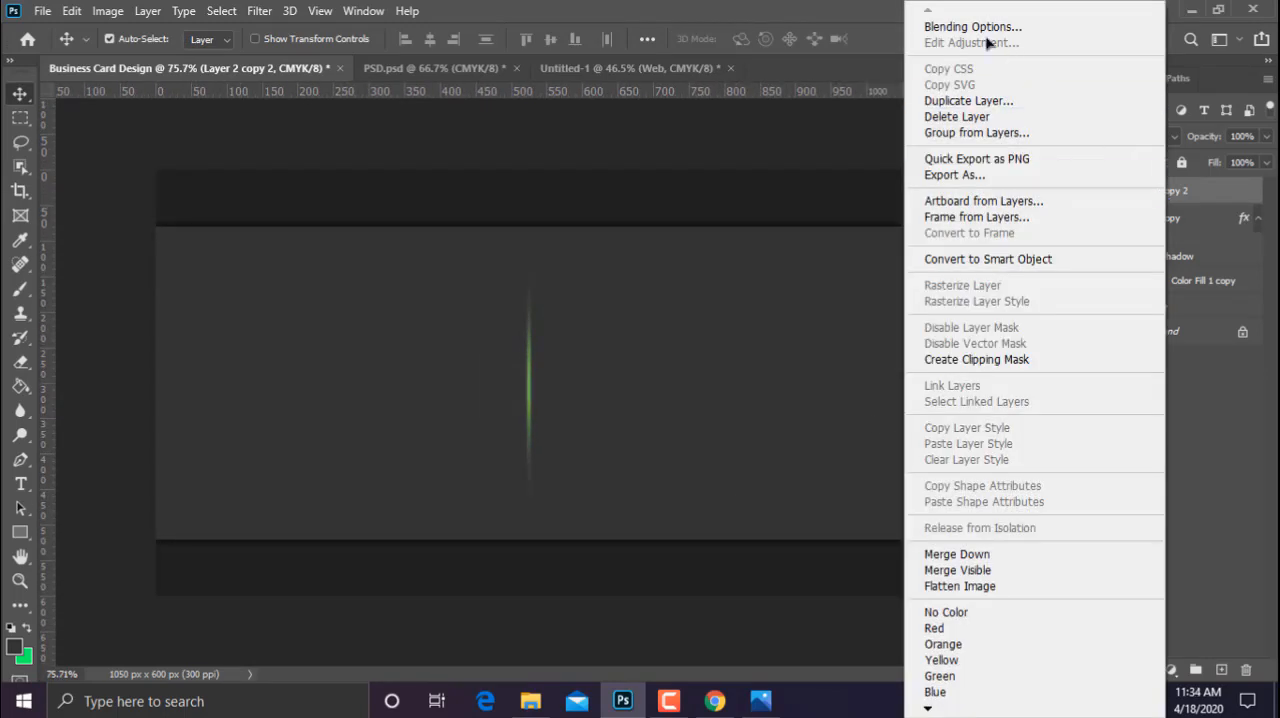
pyautogui.click(898, 206)
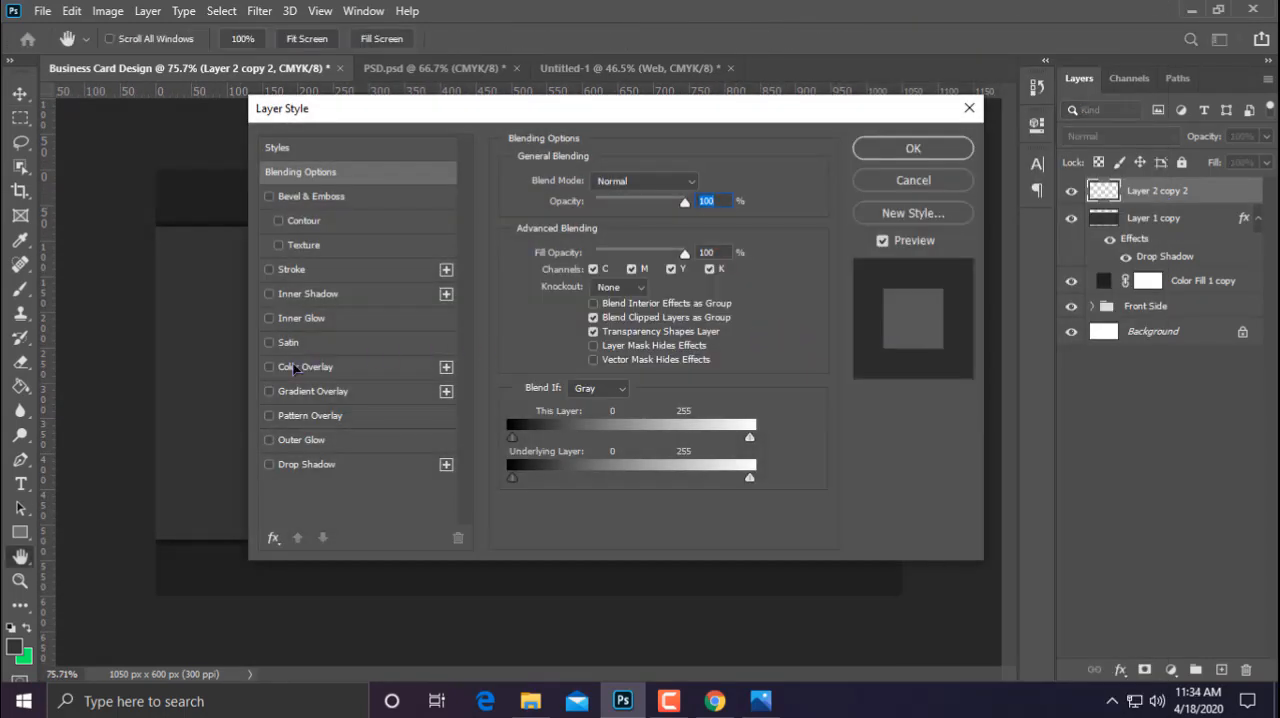
pyautogui.click(296, 369)
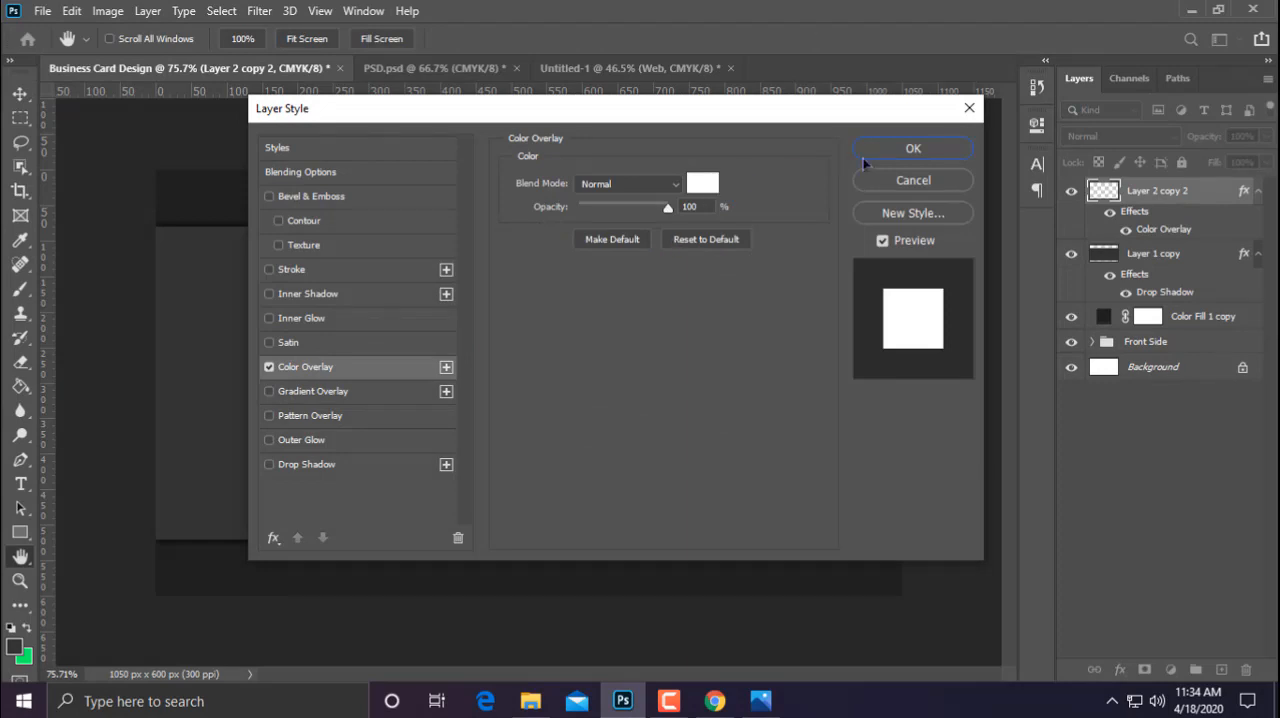
pyautogui.click(913, 148)
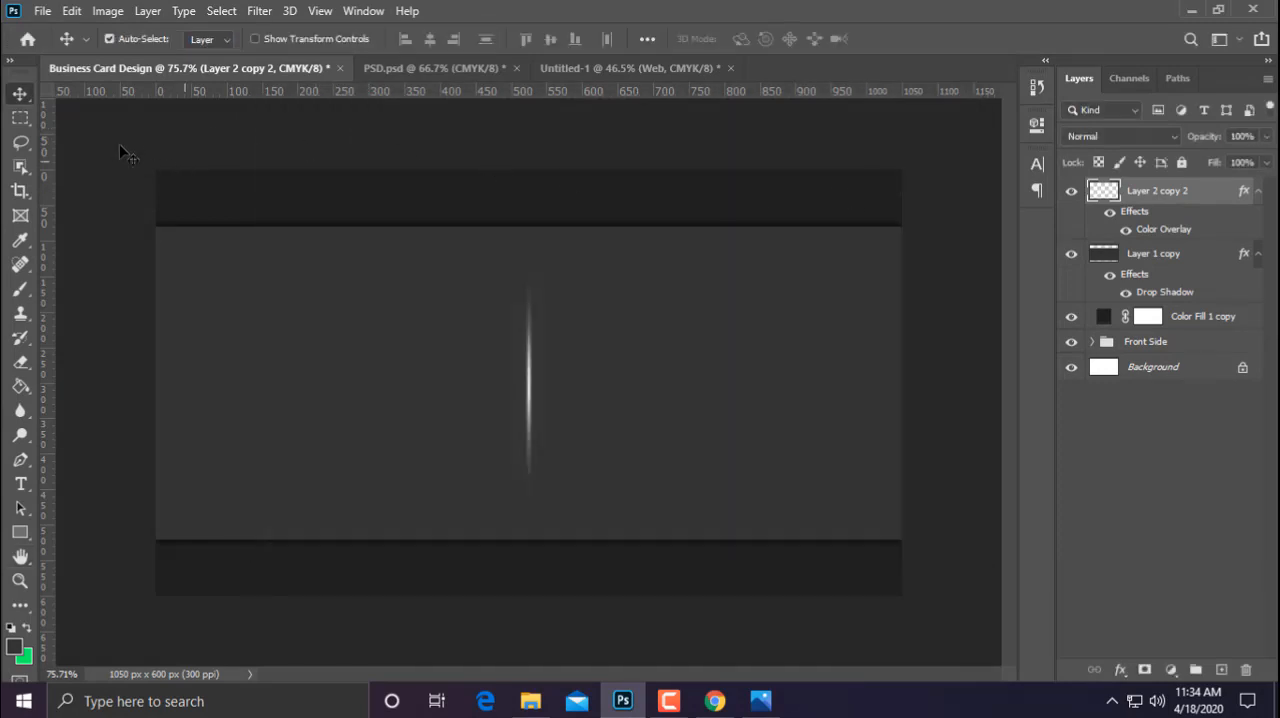
# Centre the white vertical streak horizontally on the whole canvas and clear the selection
pyautogui.hotkey('ctrl', 'a')
pyautogui.click(453, 39)
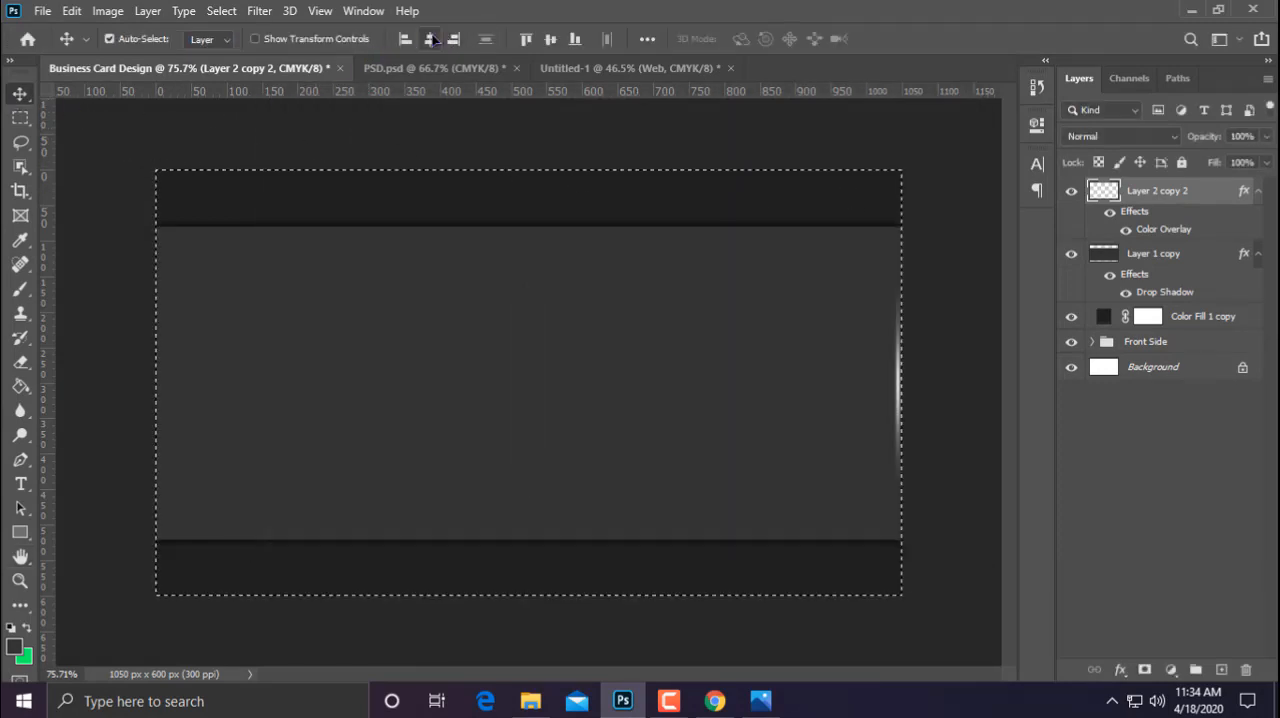
pyautogui.click(430, 39)
pyautogui.hotkey('ctrl', 'd')
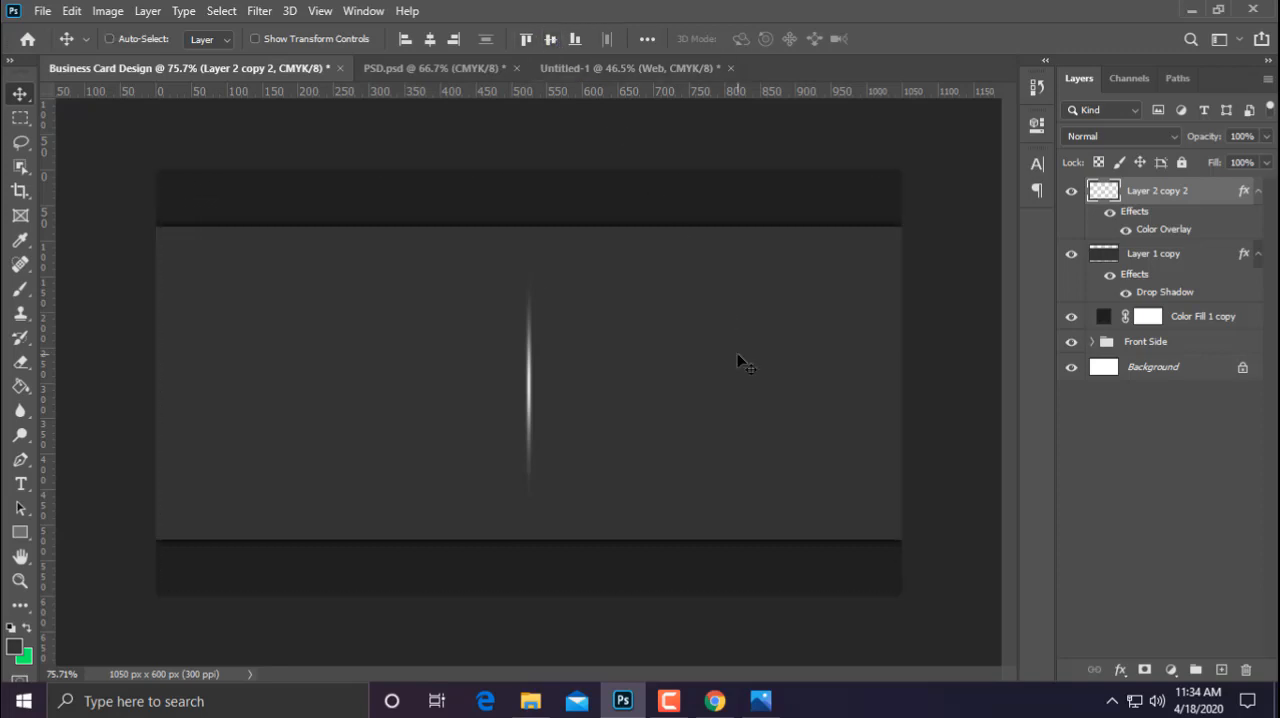
pyautogui.scroll(2, 686, 363)
pyautogui.scroll(-2, 742, 355)
# Copy the Group 1 contact details from the Untitled-1 document into the business card, right of the vertical streak
pyautogui.click(641, 72)
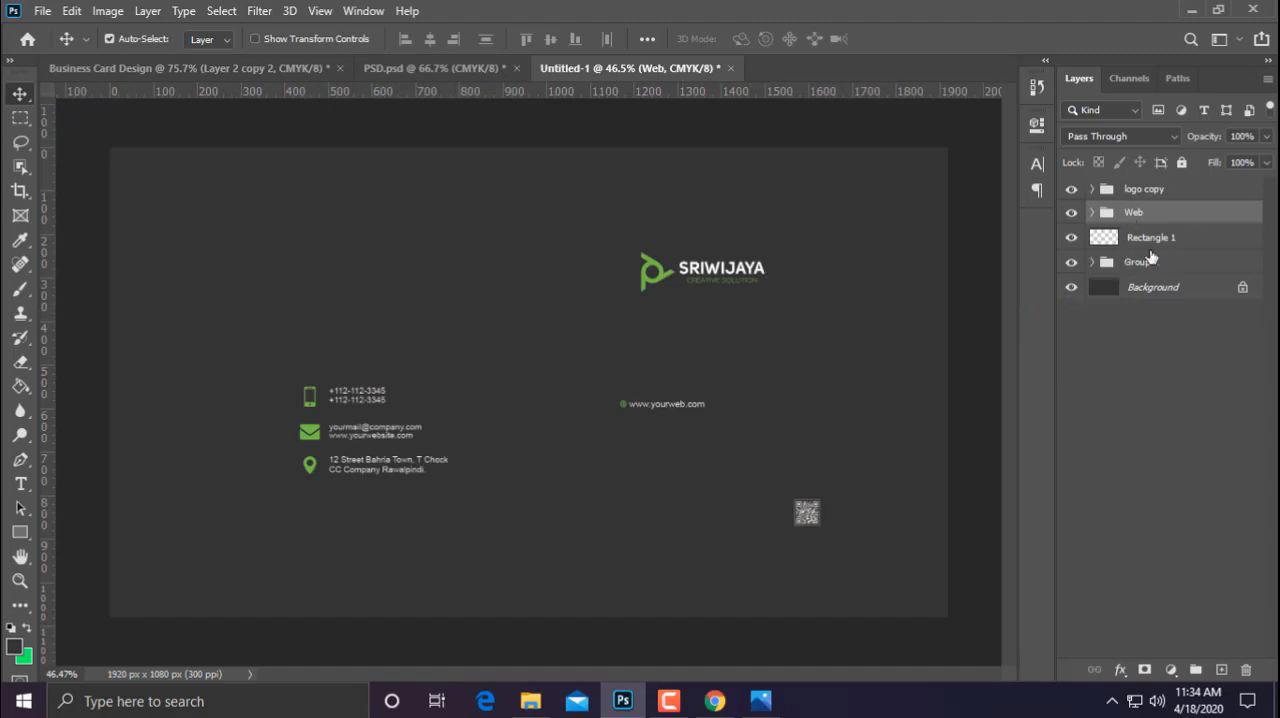
pyautogui.moveTo(1150, 258); pyautogui.dragTo(595, 387)
pyautogui.moveTo(503, 355); pyautogui.dragTo(595, 350)
# Centre the contact details group horizontally and vertically on the canvas, then deselect
pyautogui.hotkey('ctrl', 'a')
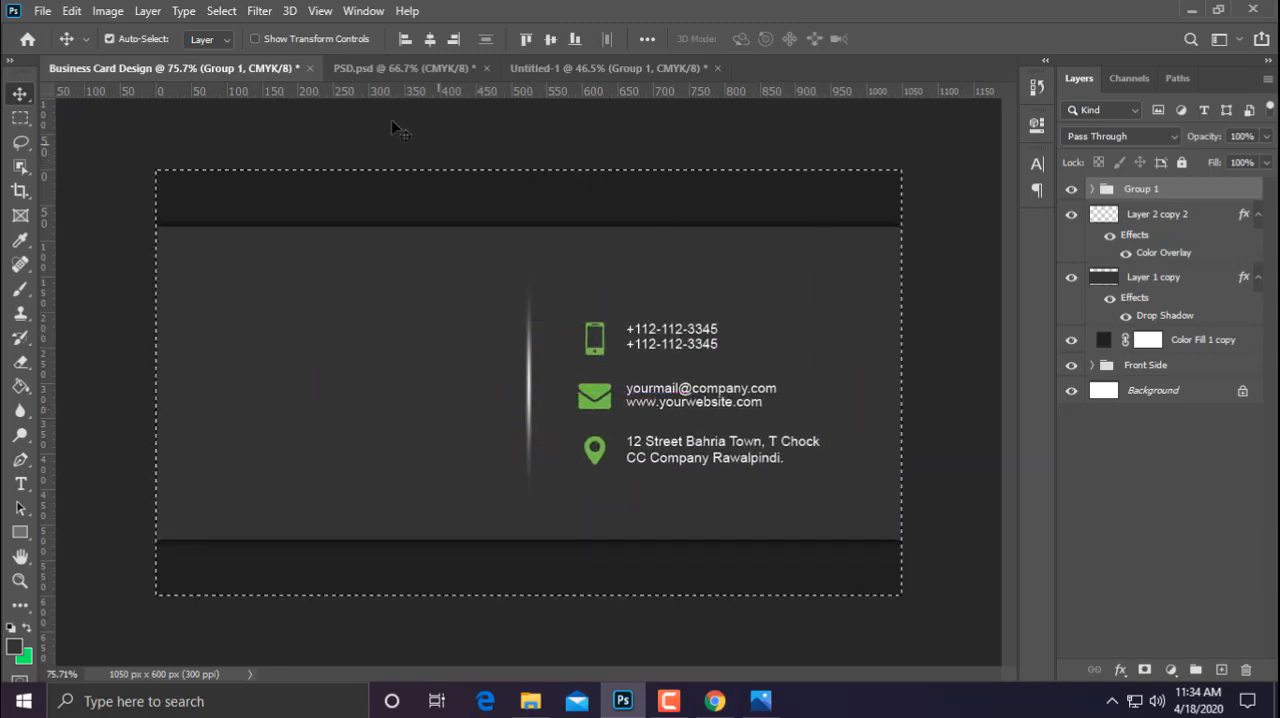
pyautogui.click(430, 39)
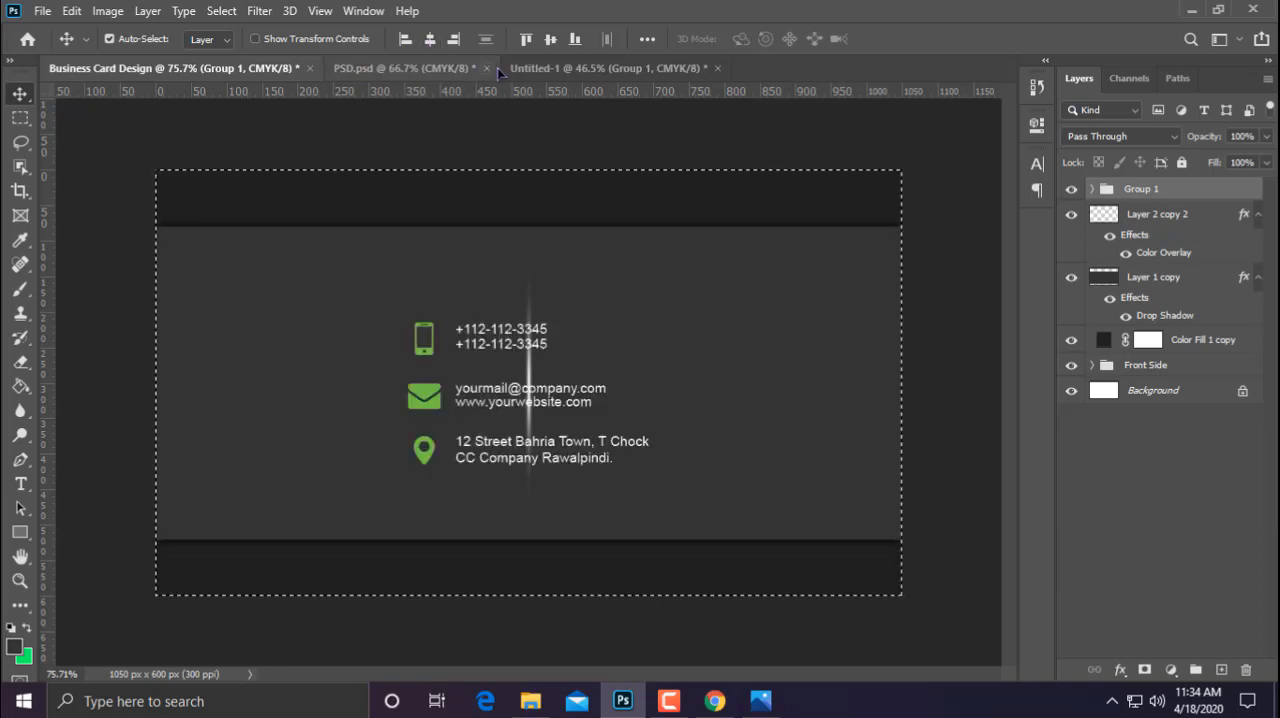
pyautogui.click(549, 40)
pyautogui.hotkey('ctrl', 'd')
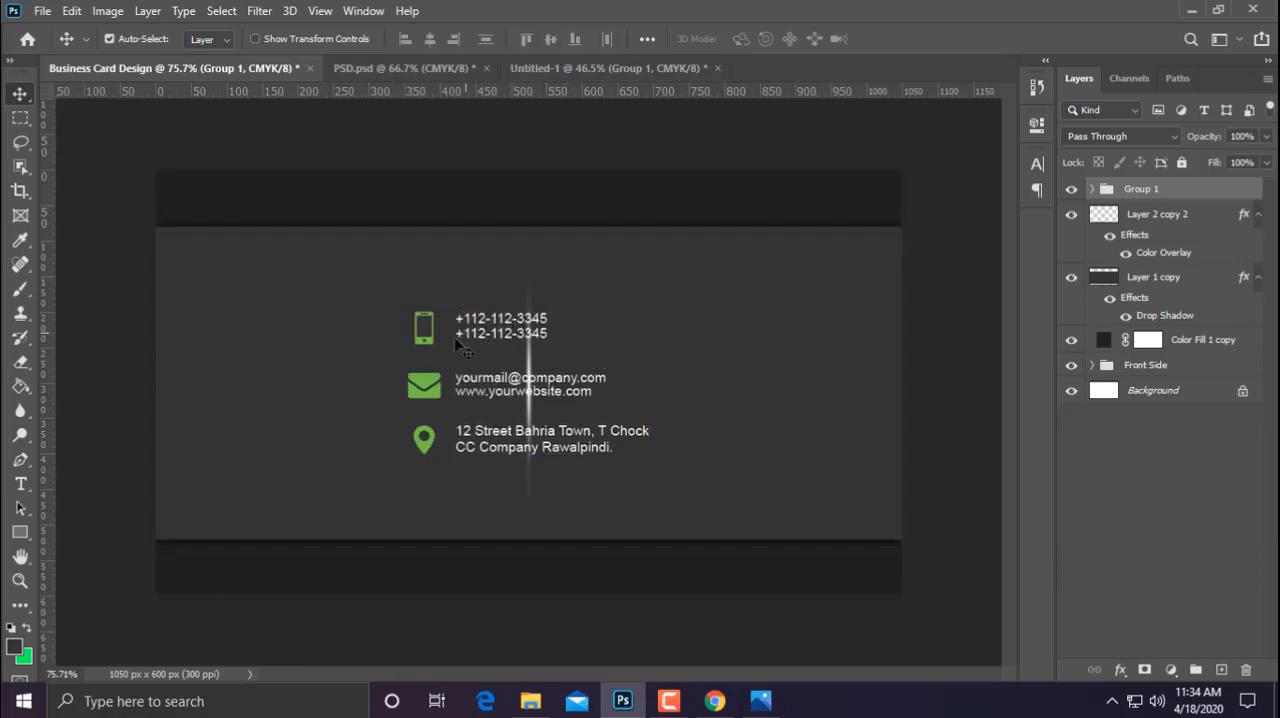
# Move the contact details group straight right so it sits clear of the vertical streak, and collapse the group
pyautogui.moveTo(424, 342); pyautogui.dragTo(588, 346)
pyautogui.click(948, 470)
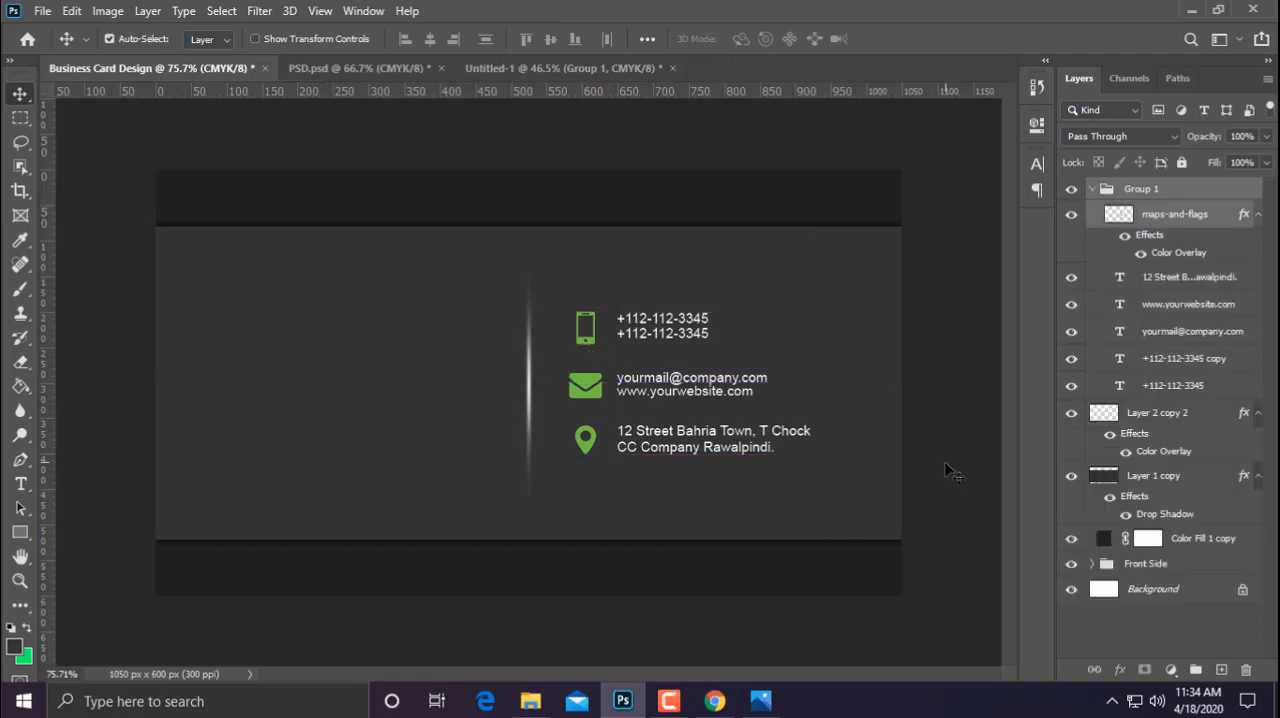
pyautogui.click(1100, 192)
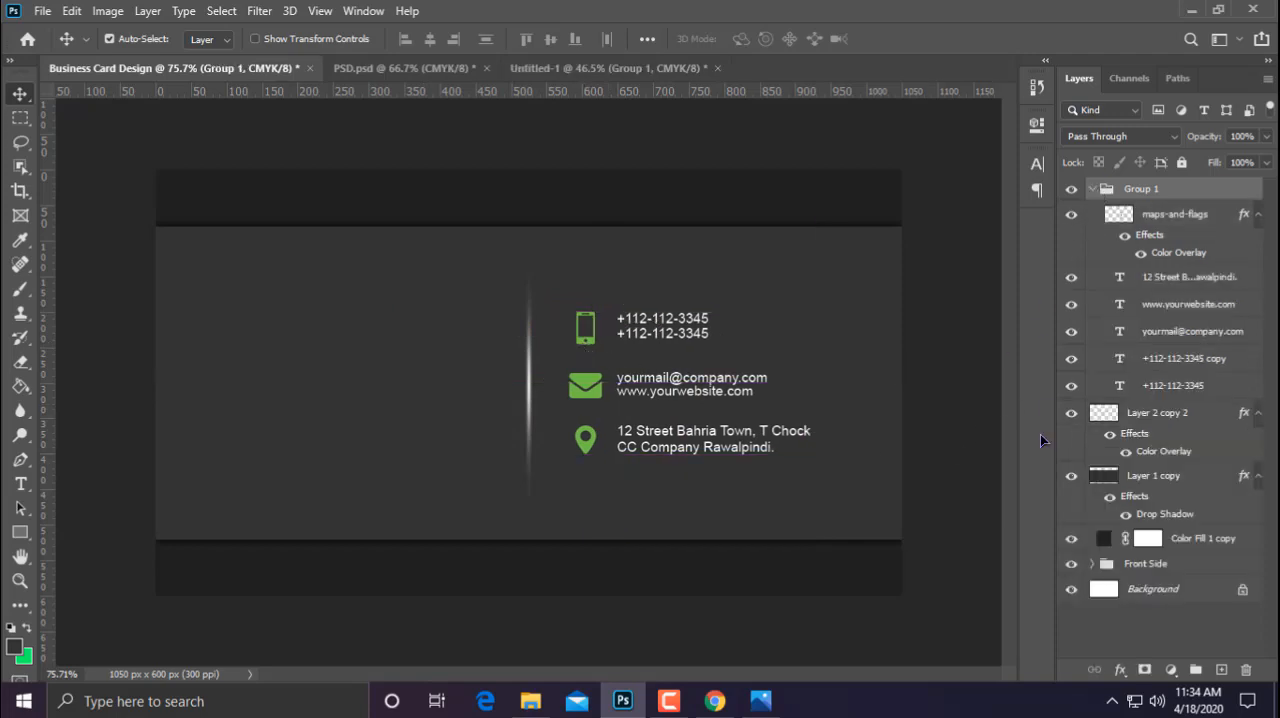
pyautogui.click(1091, 190)
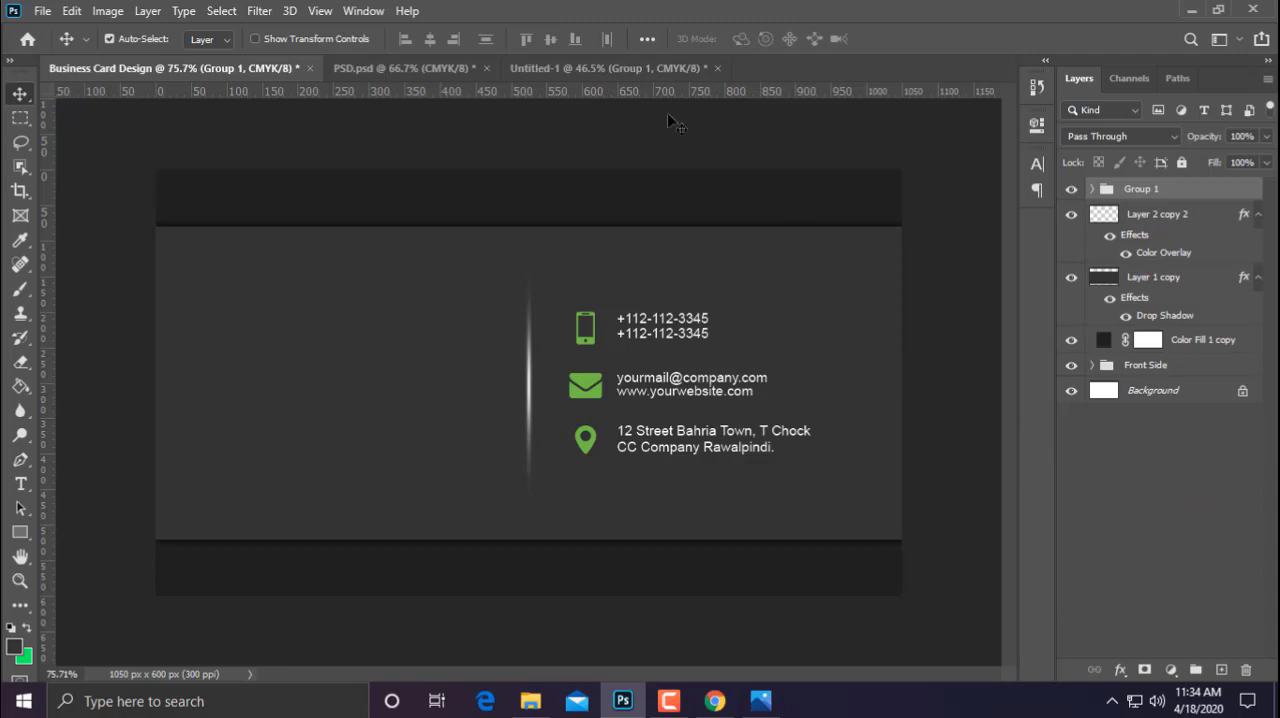
# Copy the logo copy group from the Untitled-1 document into the business card, left of the vertical streak
pyautogui.click(608, 68)
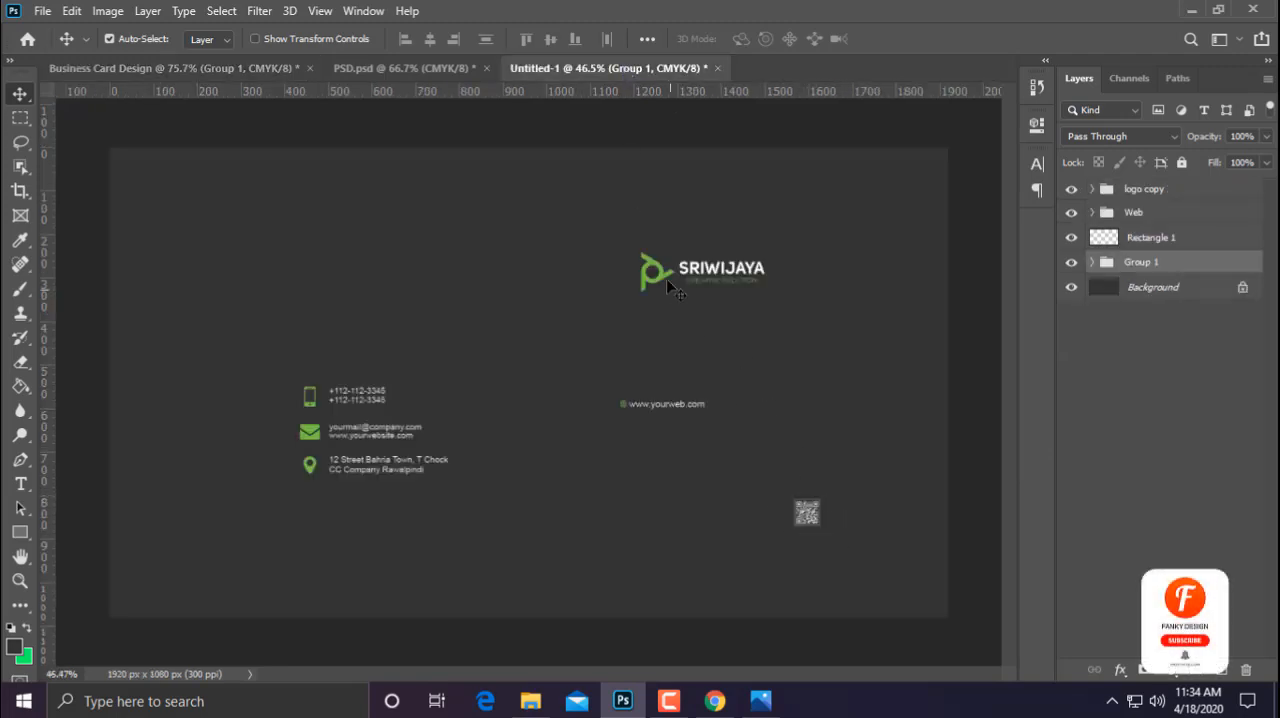
pyautogui.doubleClick(1145, 189)
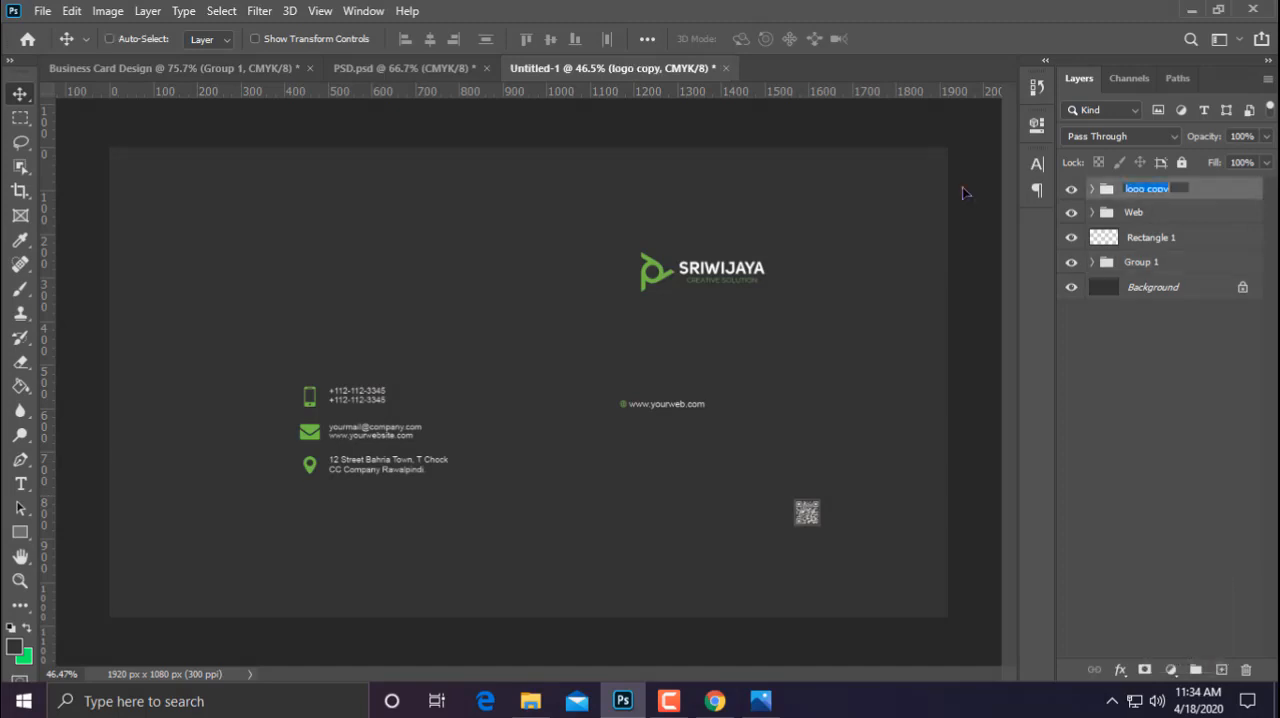
pyautogui.click(1185, 190)
pyautogui.moveTo(1200, 194); pyautogui.dragTo(355, 378)
# Centre the logo group horizontally and vertically on the canvas, then deselect
pyautogui.hotkey('ctrl', 'a')
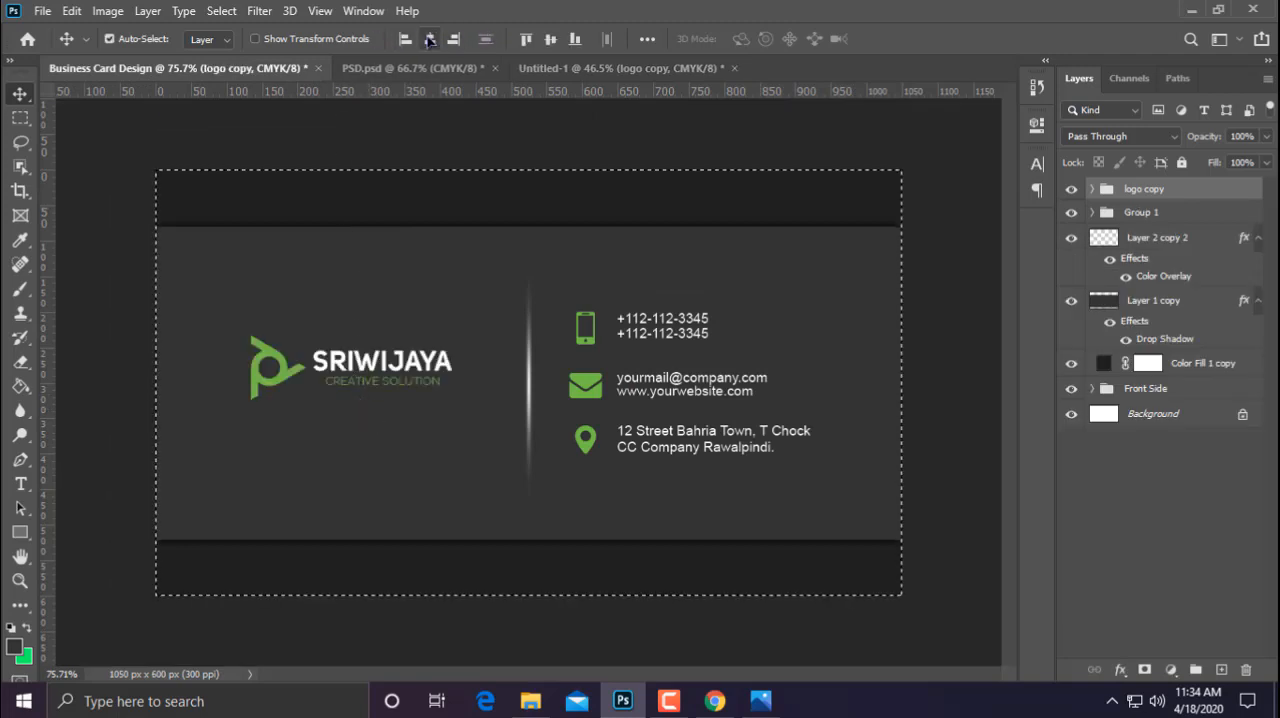
pyautogui.click(430, 39)
pyautogui.click(549, 42)
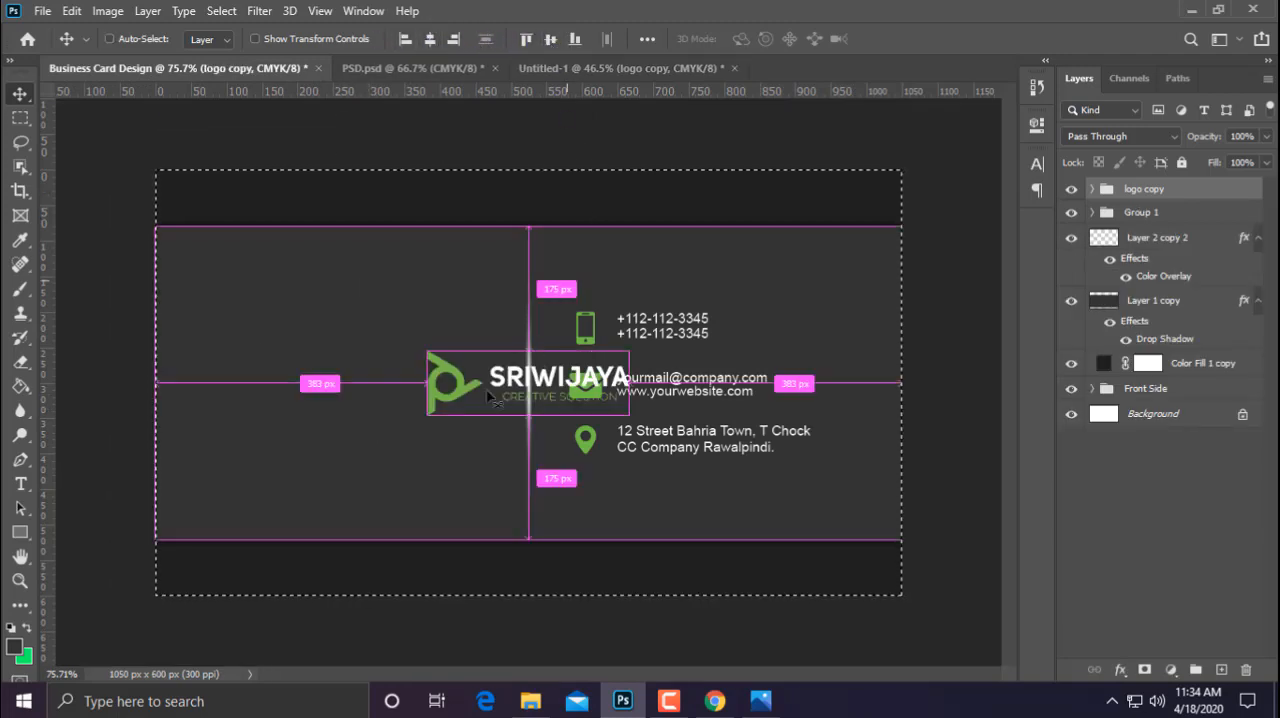
pyautogui.hotkey('ctrl', 'd')
# Move the logo group straight left into the middle of the card's left half, keeping its vertical centring
pyautogui.moveTo(459, 400); pyautogui.dragTo(300, 397)
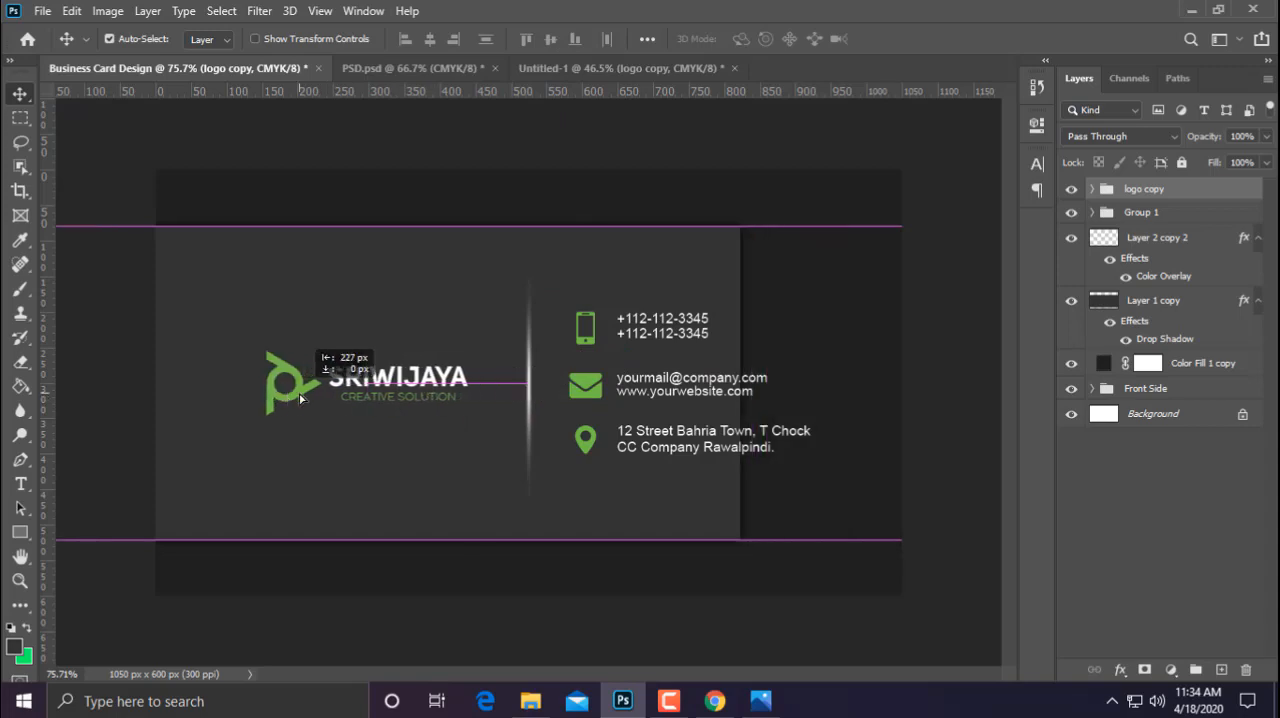
pyautogui.hotkey('ctrl', 'z')
pyautogui.click(1132, 192)
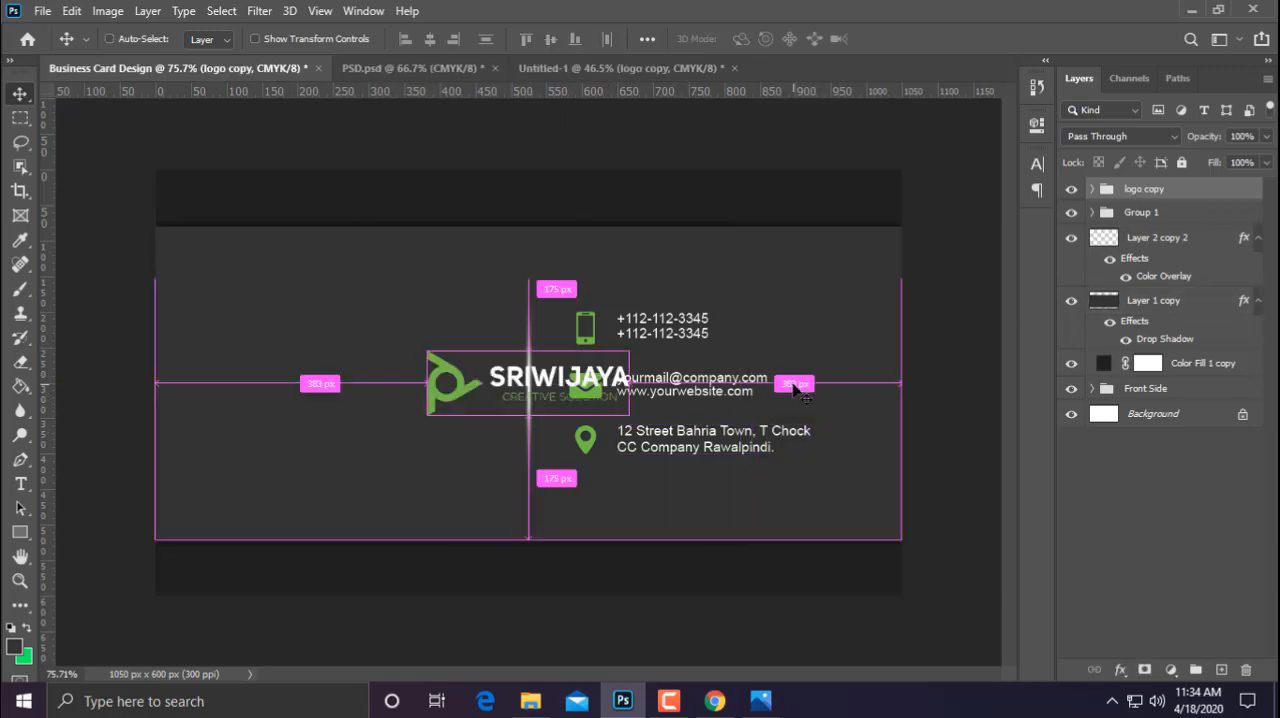
pyautogui.moveTo(463, 400); pyautogui.dragTo(275, 396)
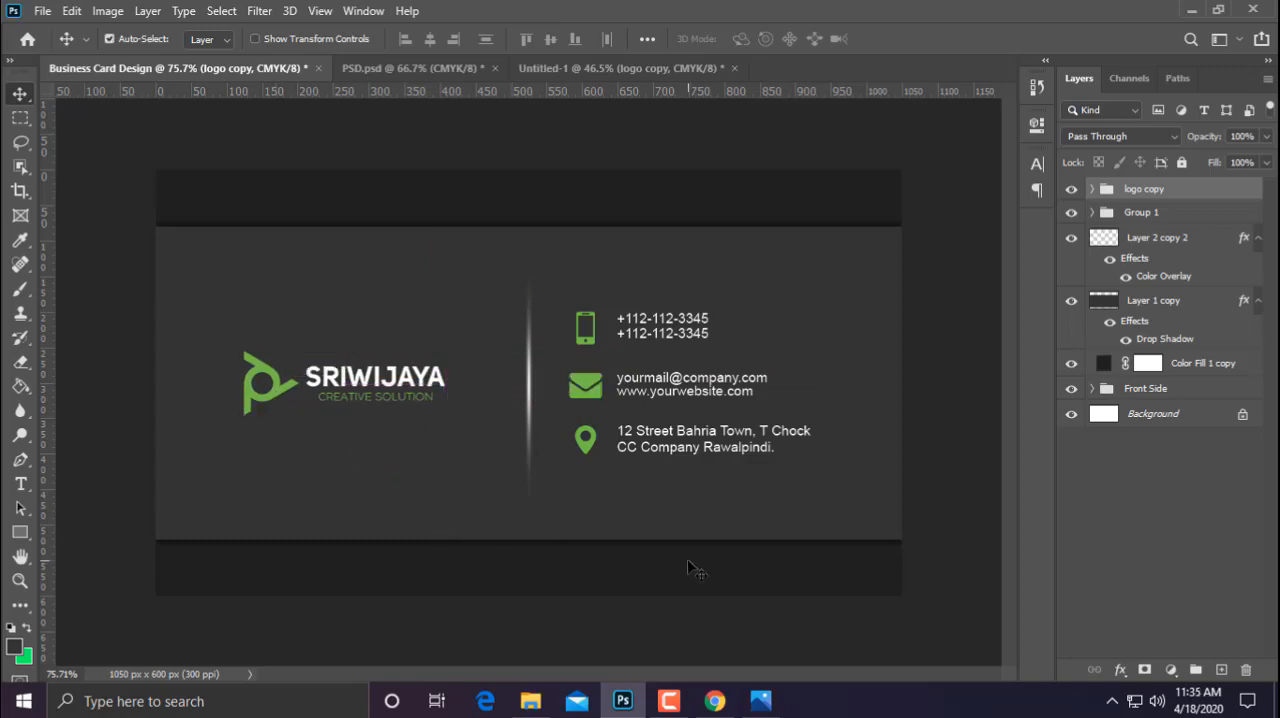
# Copy the QR code layer Rectangle 1 from the Untitled-1 document into the card's bottom-right corner
pyautogui.scroll(-2, 687, 559)
pyautogui.click(582, 68)
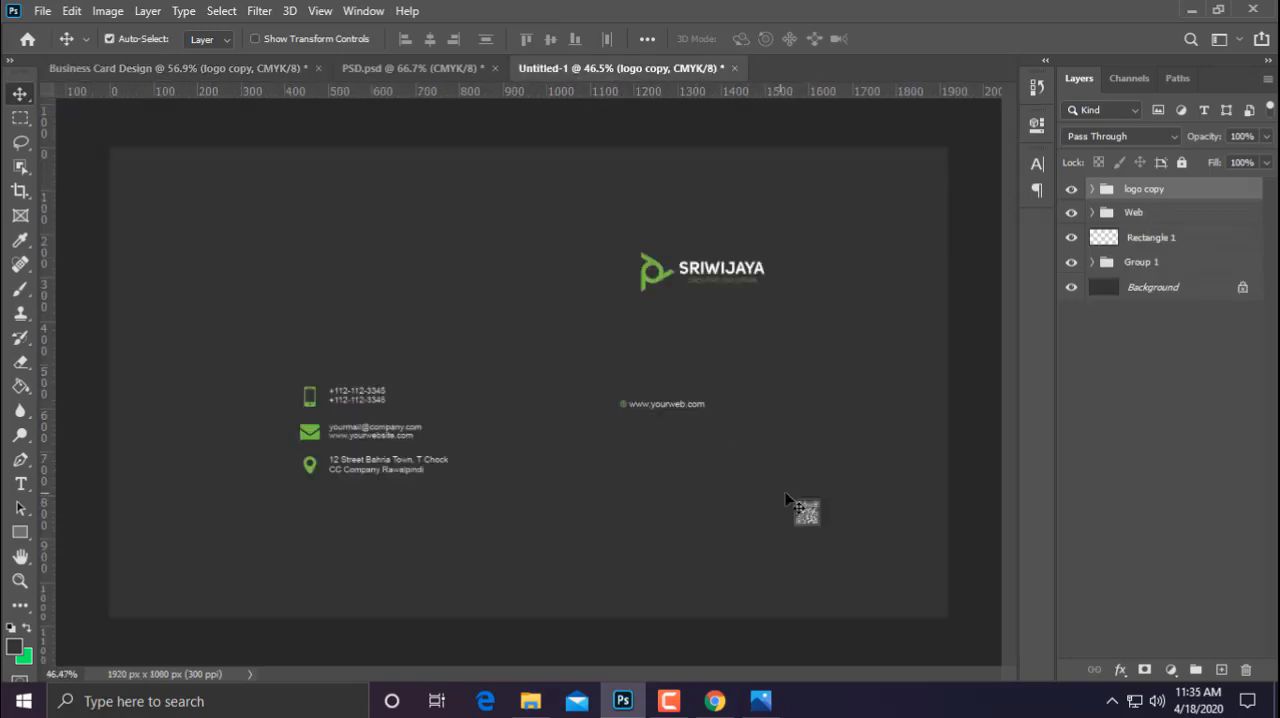
pyautogui.click(805, 510)
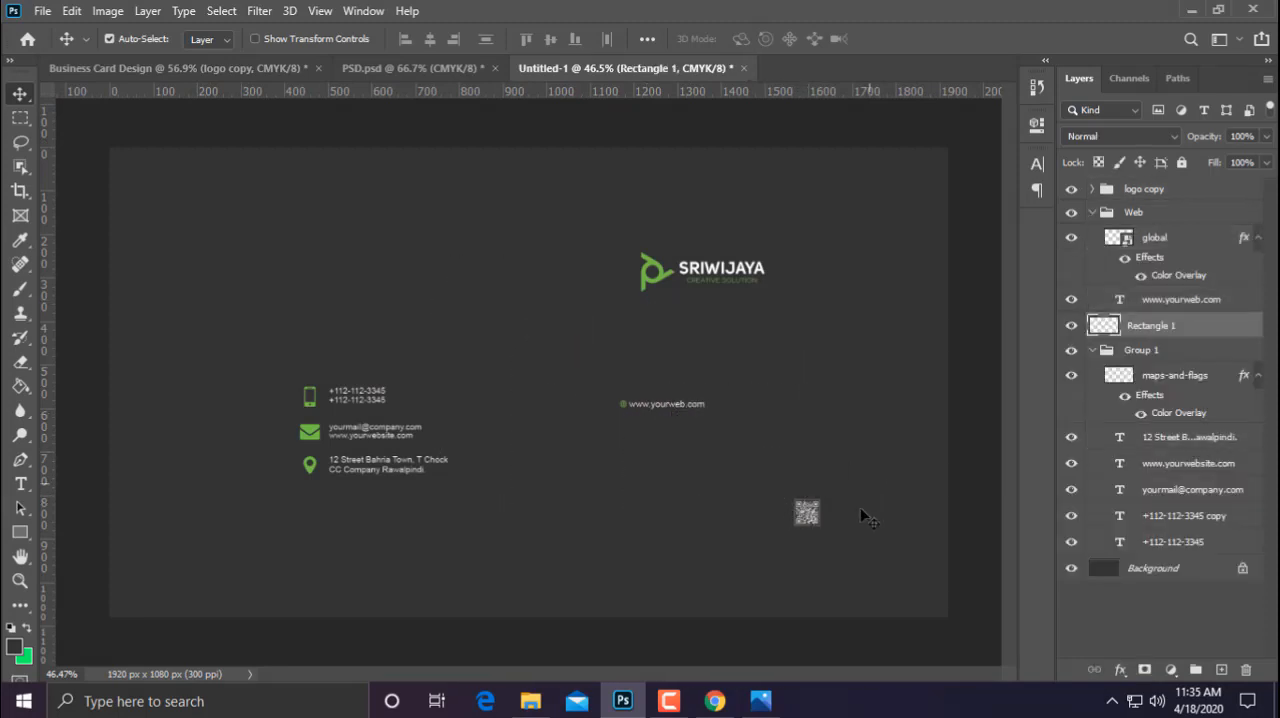
pyautogui.moveTo(815, 520); pyautogui.dragTo(447, 224)
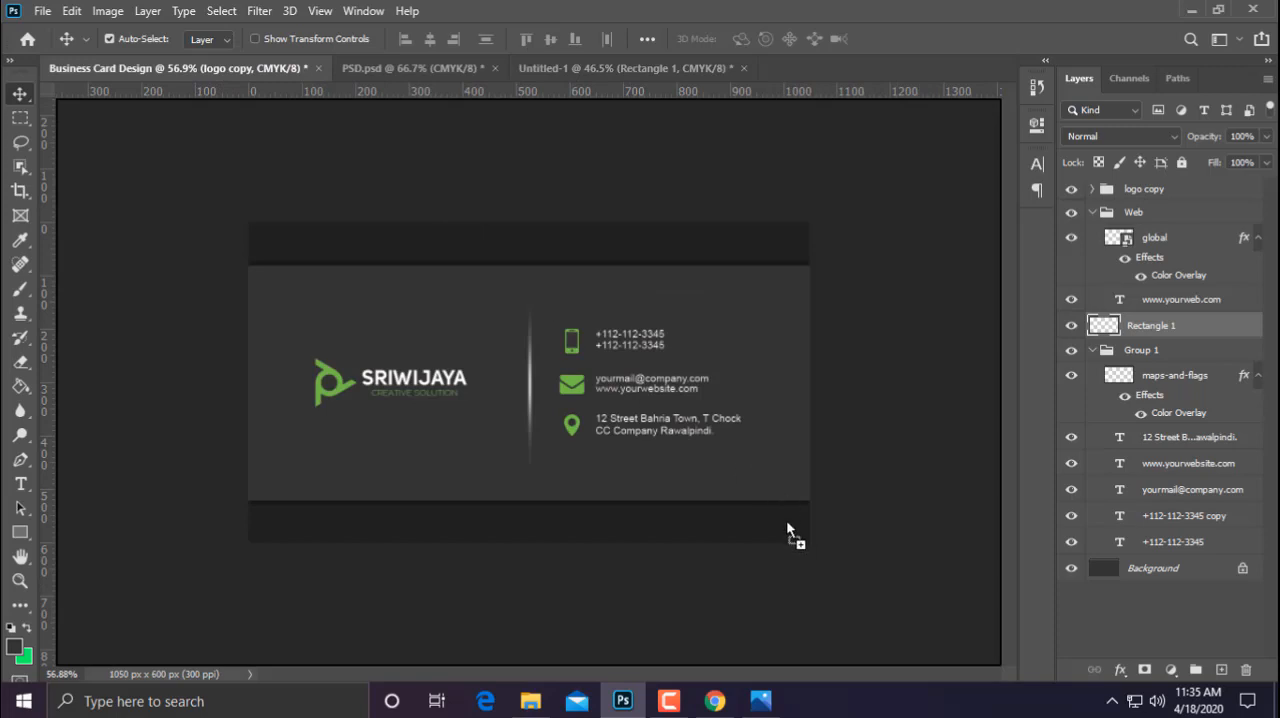
pyautogui.moveTo(787, 524); pyautogui.dragTo(788, 525)
# Position the QR code inside the lower dark strip at the right edge and scale it down slightly about its centre
pyautogui.scroll(12, 810, 568)
pyautogui.moveTo(903, 593); pyautogui.dragTo(561, 454)
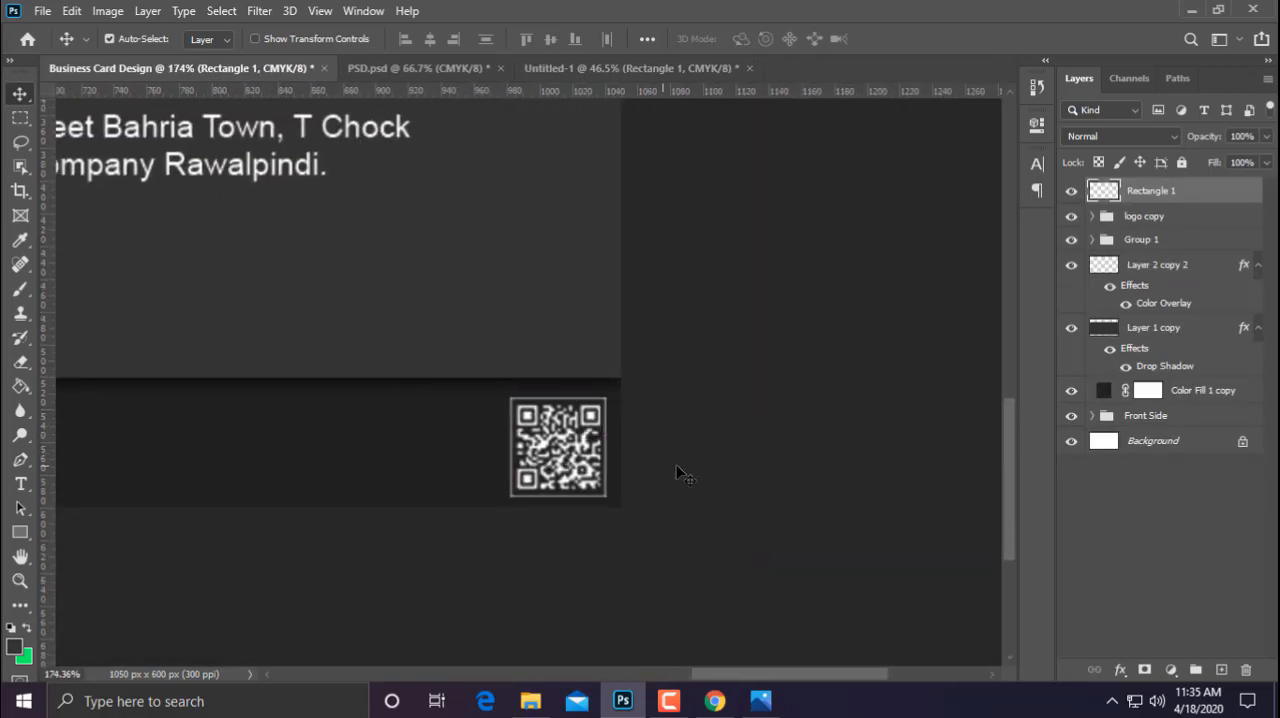
pyautogui.hotkey('ctrl', 't')
pyautogui.moveTo(617, 400); pyautogui.dragTo(607, 404)
pyautogui.press('Return')
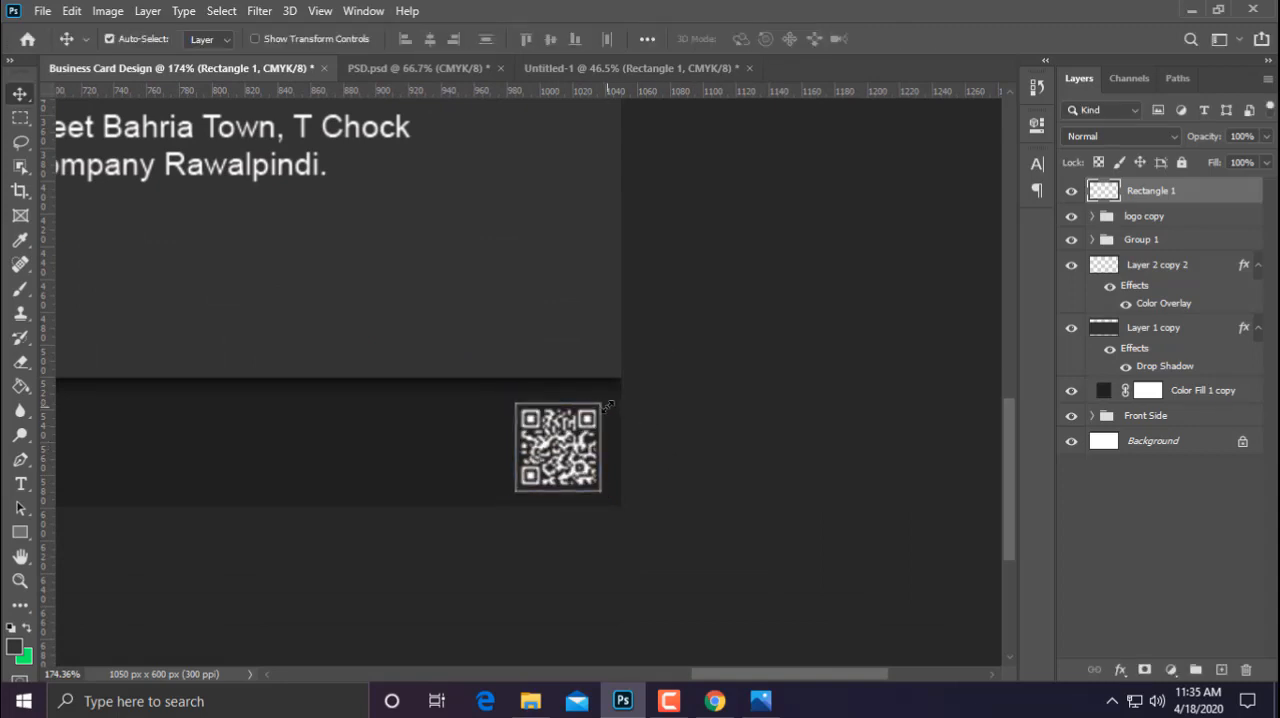
pyautogui.scroll(-5, 660, 452)
pyautogui.scroll(2, 633, 450)
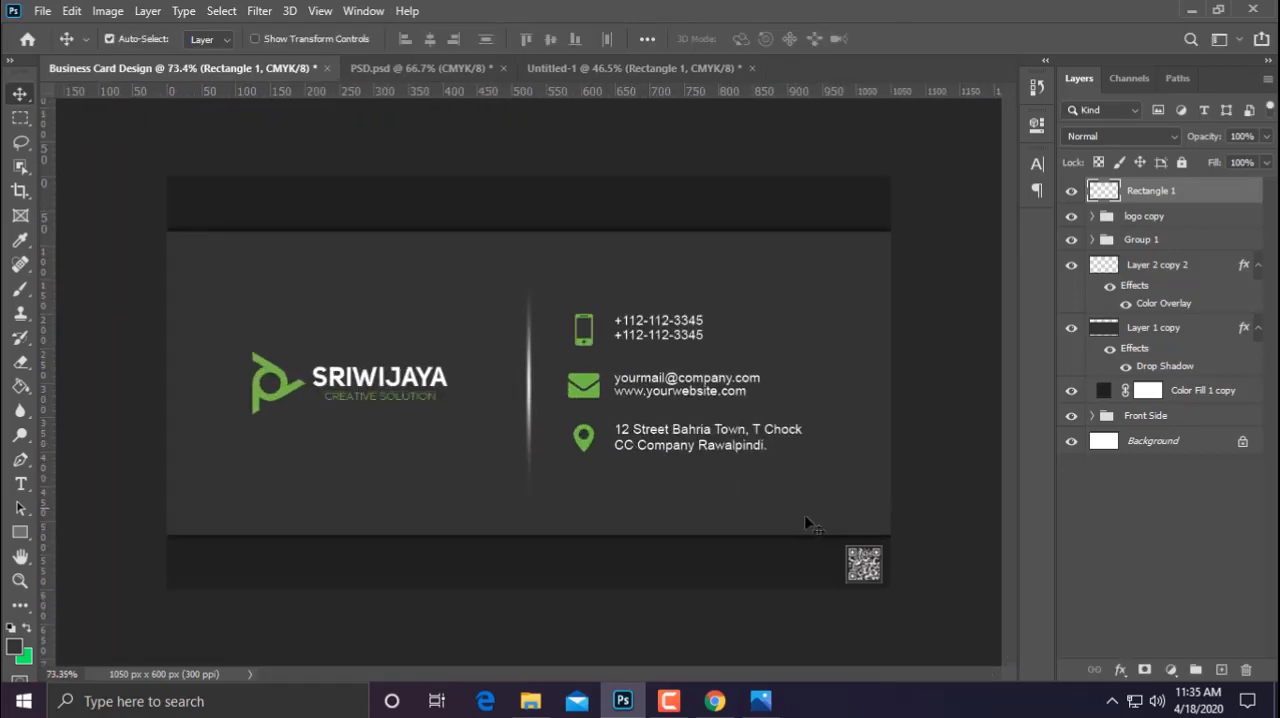
# Fine-tune the QR code's position in the lower dark strip by nudging it up and slightly to the right
pyautogui.press('Right')
pyautogui.press('Right')
pyautogui.press('Right')
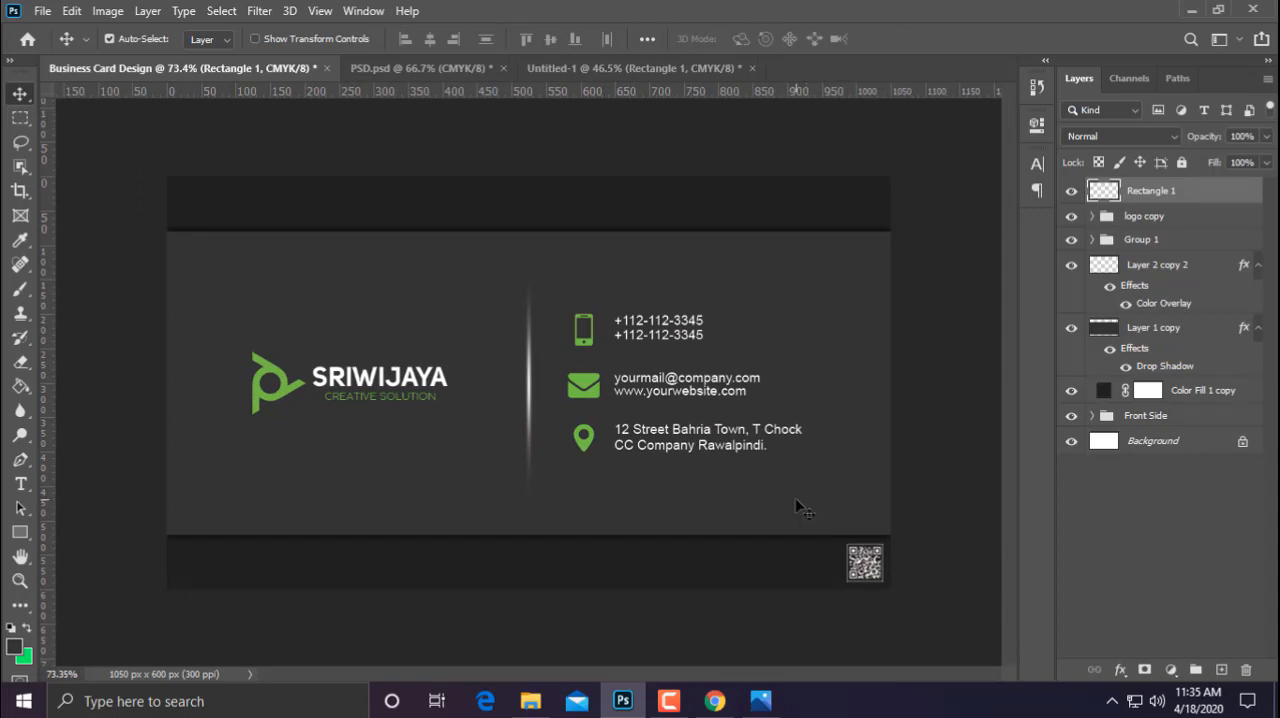
pyautogui.press('Up')
pyautogui.press('Up')
pyautogui.press('Up')
pyautogui.press('Left')
pyautogui.press('Left')
pyautogui.scroll(-2, 740, 450)
pyautogui.scroll(2, 420, 370)
# Group all the back-side layers above the Front Side group and name the new group BackSide
pyautogui.keyDown('shift'); pyautogui.click(1195, 390); pyautogui.keyUp('shift')
pyautogui.click(1196, 669)
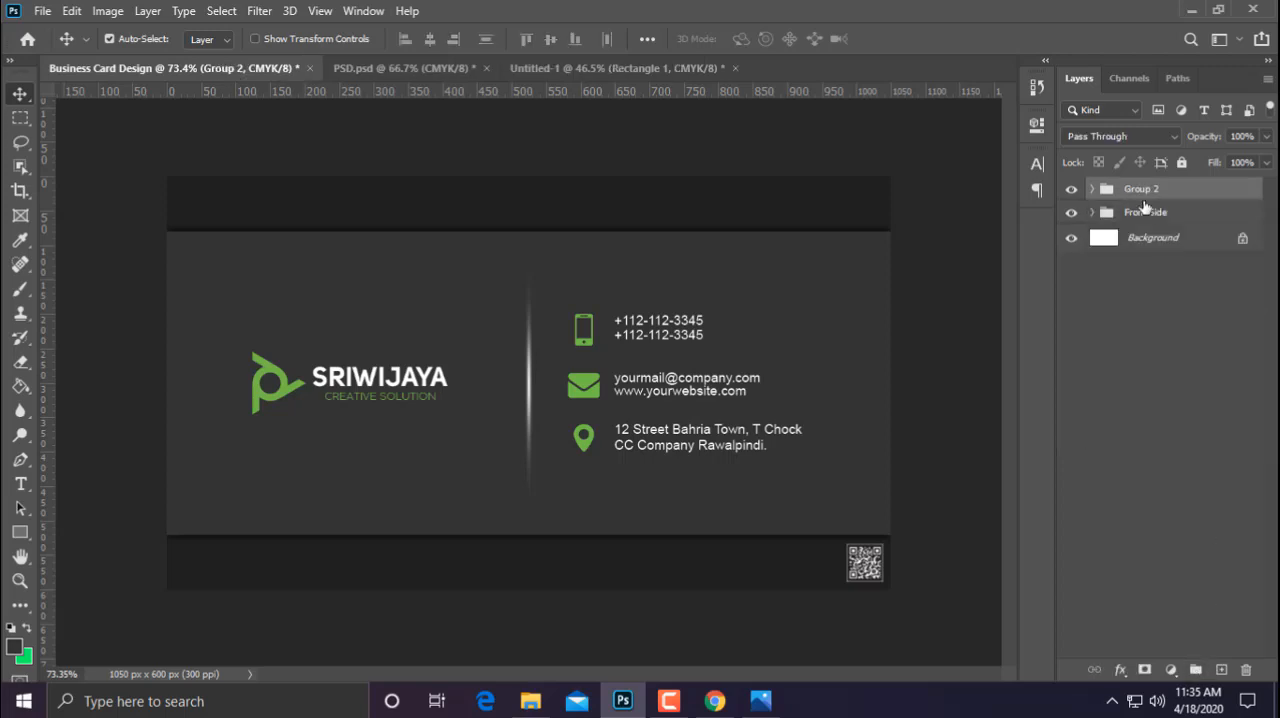
pyautogui.doubleClick(1140, 189)
pyautogui.write('V')
pyautogui.write('BackSide')
pyautogui.press('Return')
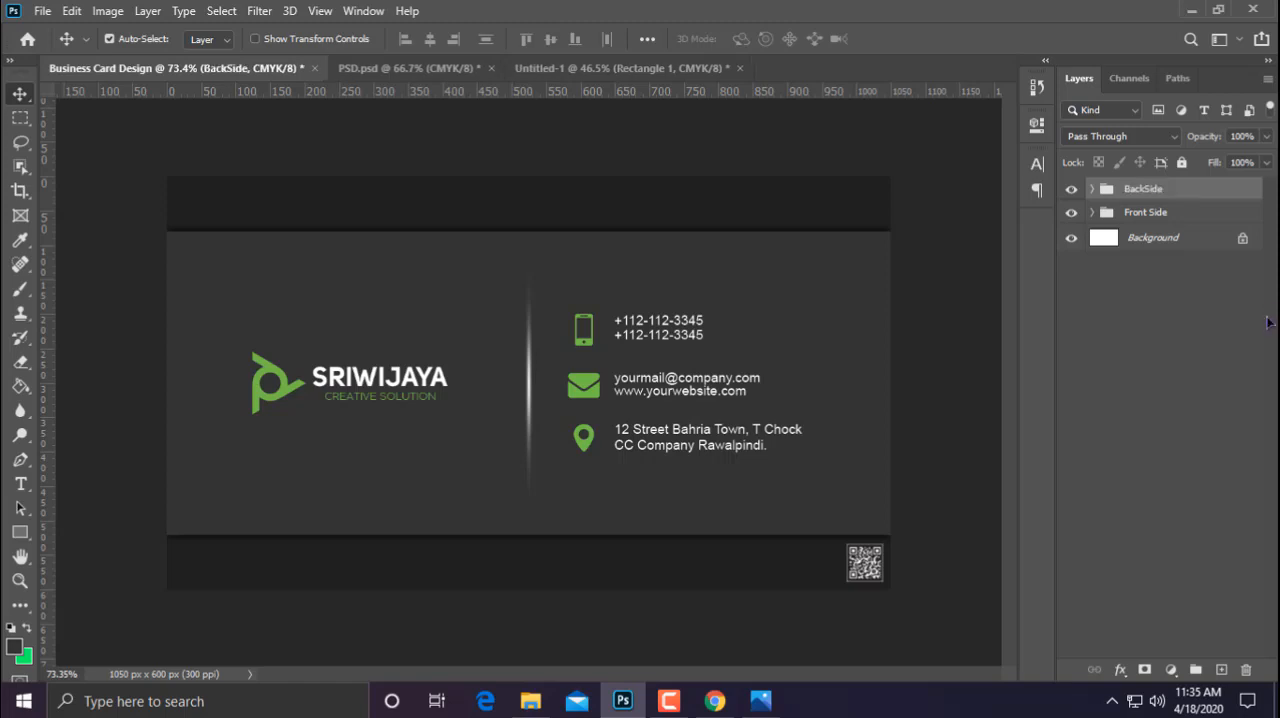
# Deselect the layers and toggle the BackSide group's visibility to compare the card's two sides
pyautogui.click(1252, 325)
pyautogui.click(1072, 189)
pyautogui.click(1072, 189)
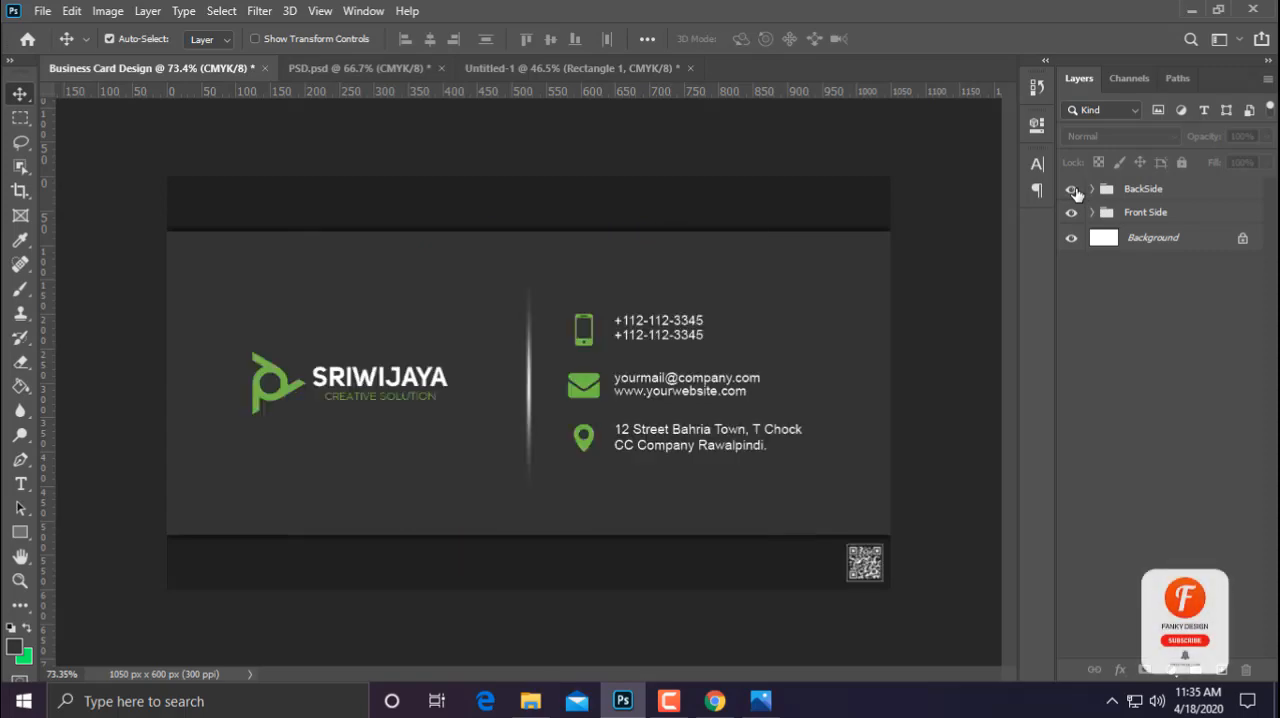
pyautogui.click(1072, 189)
pyautogui.click(1072, 189)
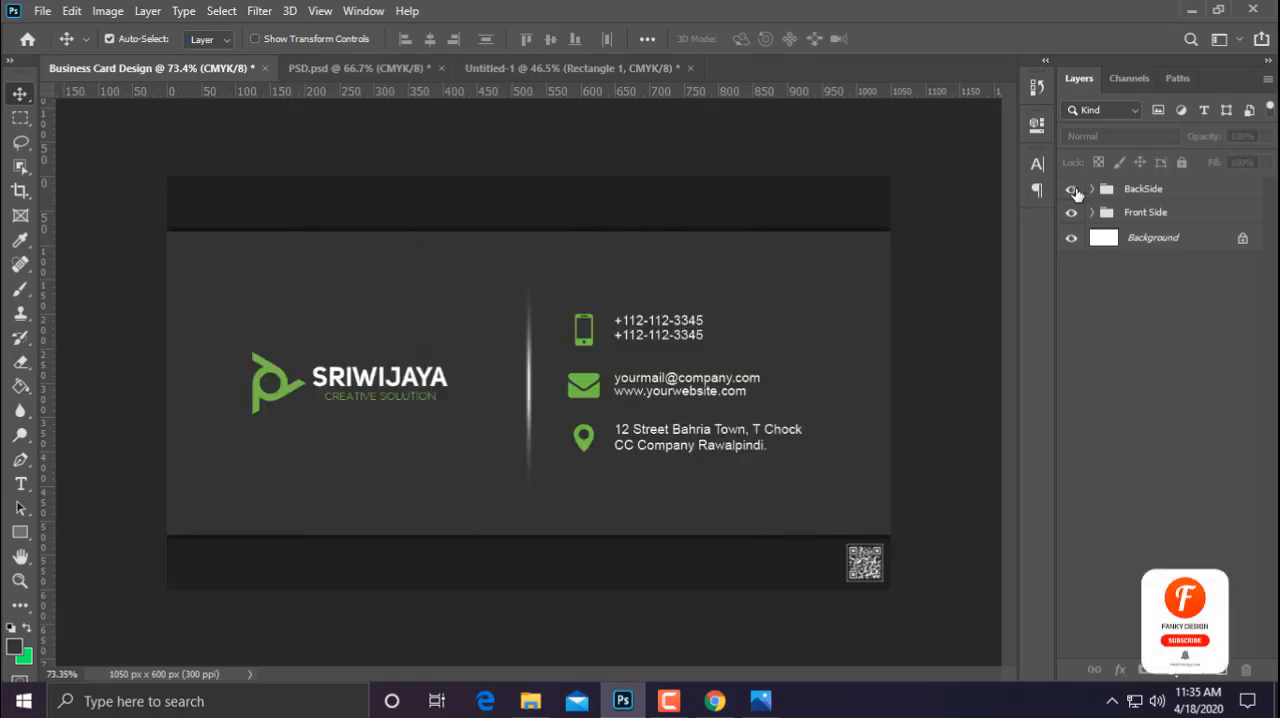